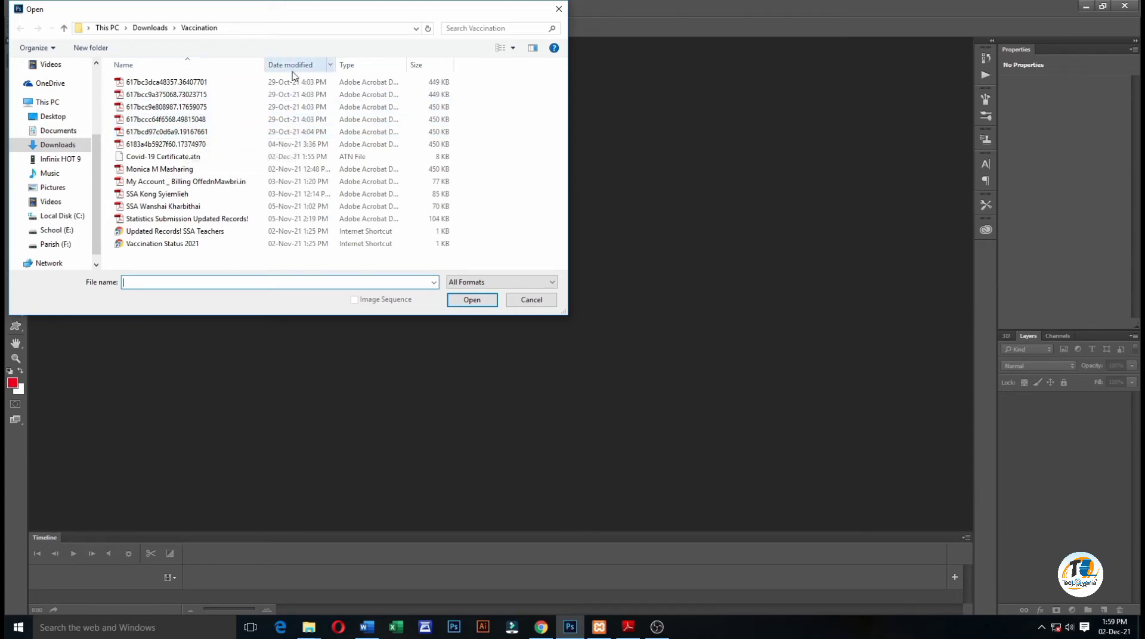
Open the certificate PDF 617bc3dca48357.36407701, importing its page at 300 pixels/inch in RGB Color
click(179, 84)
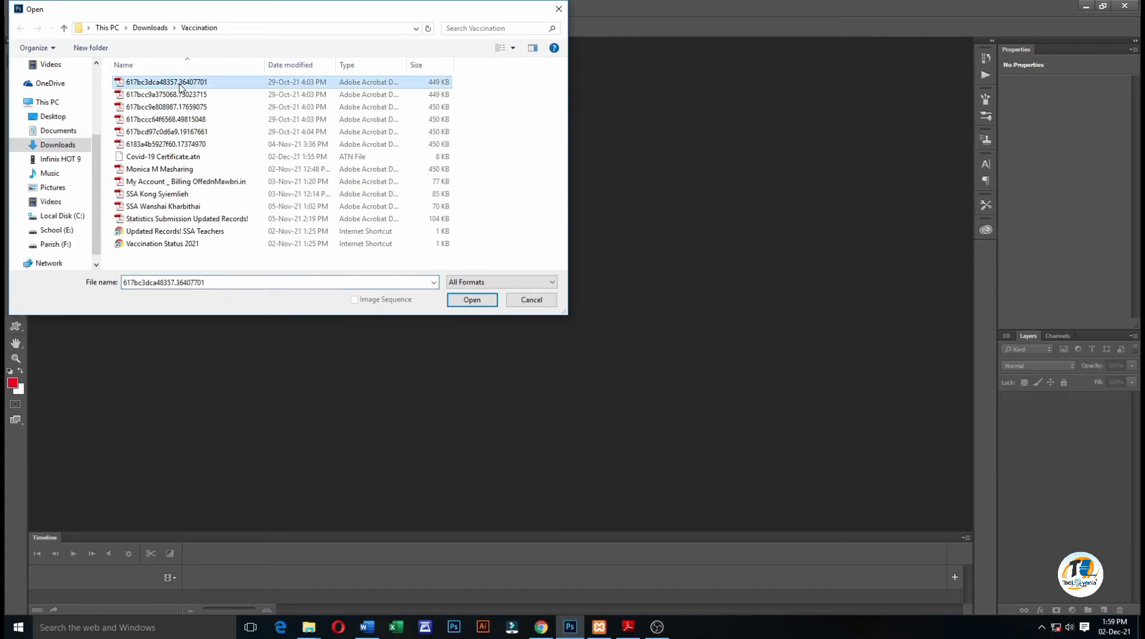
click(473, 301)
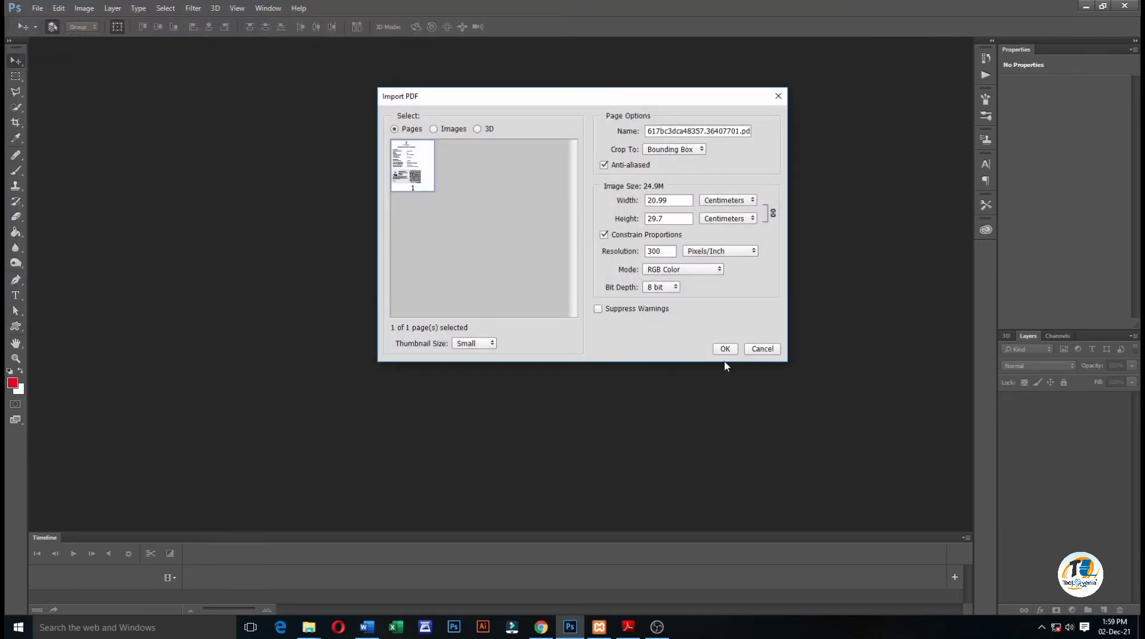
click(725, 350)
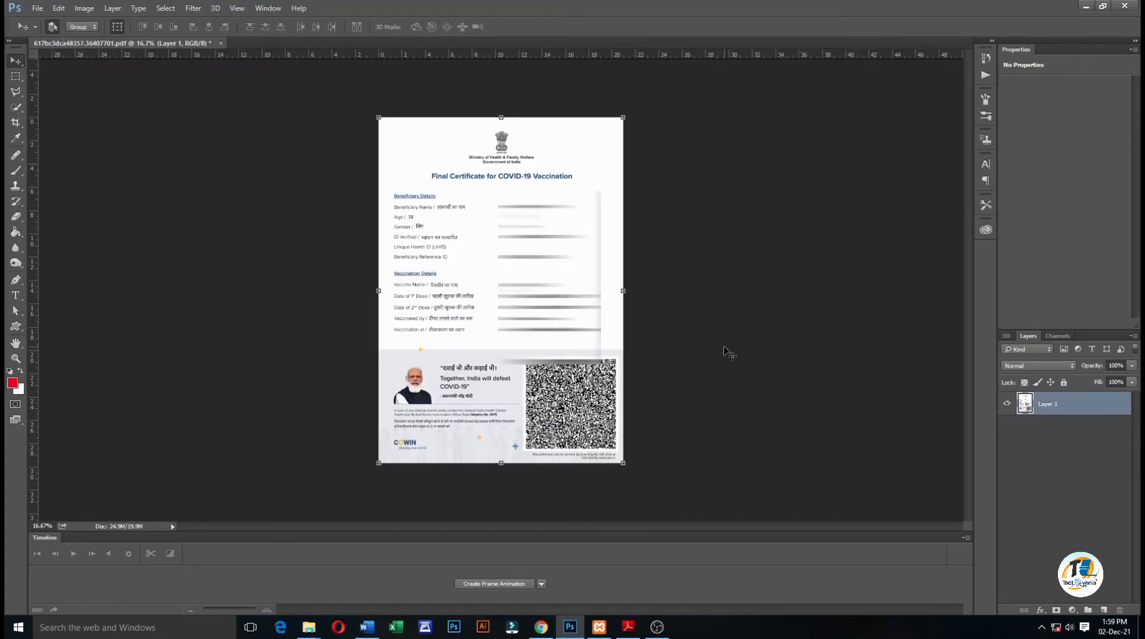
Create a new blank document for laying out the identity card
click(37, 8)
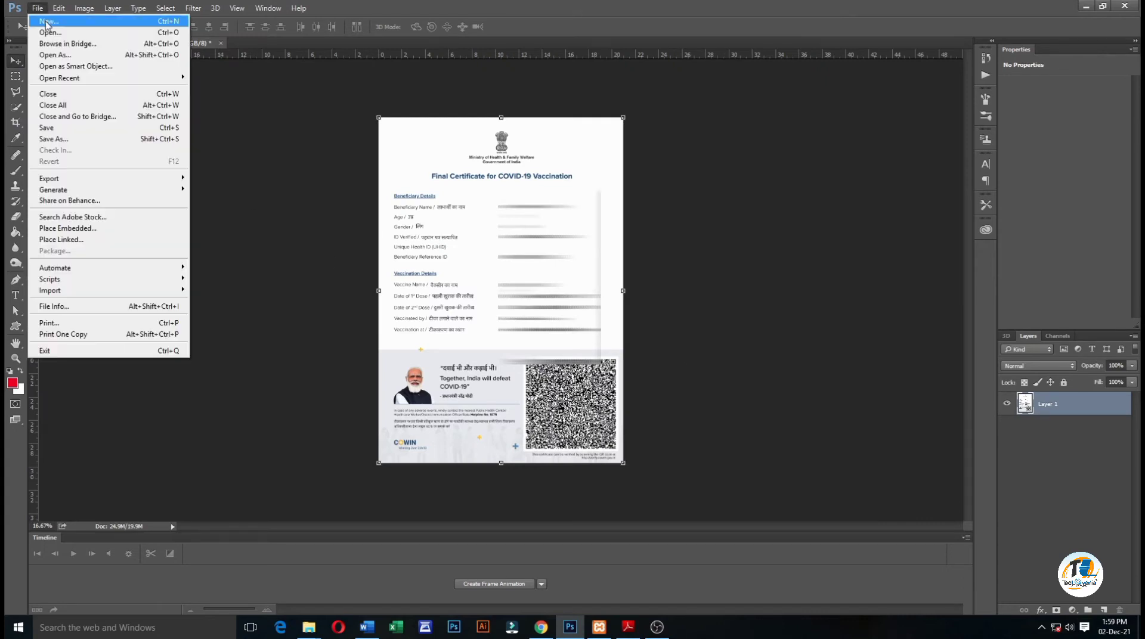
click(48, 21)
click(659, 167)
Copy the upper part of the certificate, down to the beneficiary details, and paste it into the new document
click(149, 43)
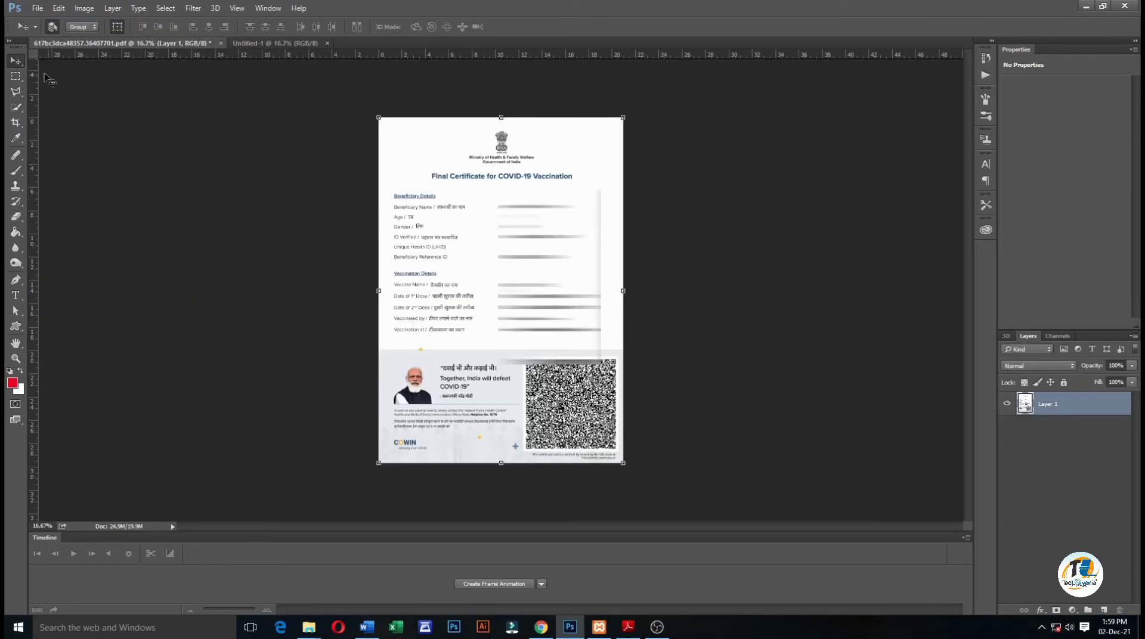
click(16, 75)
drag(380, 118, 626, 265)
key(ctrl+c)
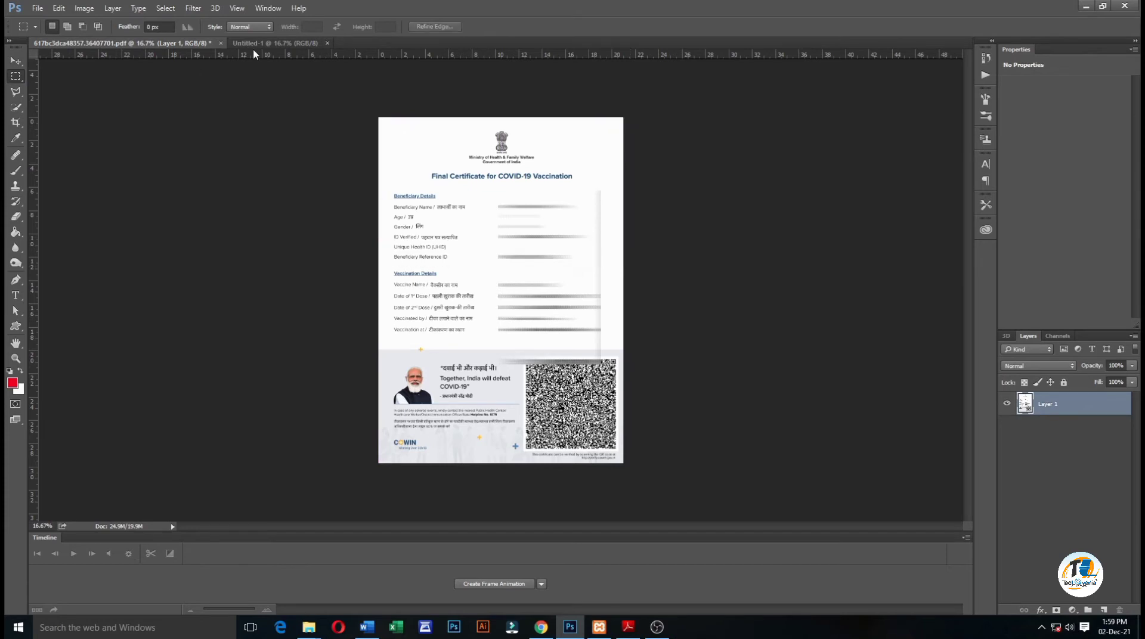
click(257, 44)
key(ctrl+v)
key(v)
Add a 3 px black outside stroke around the pasted upper half
click(58, 7)
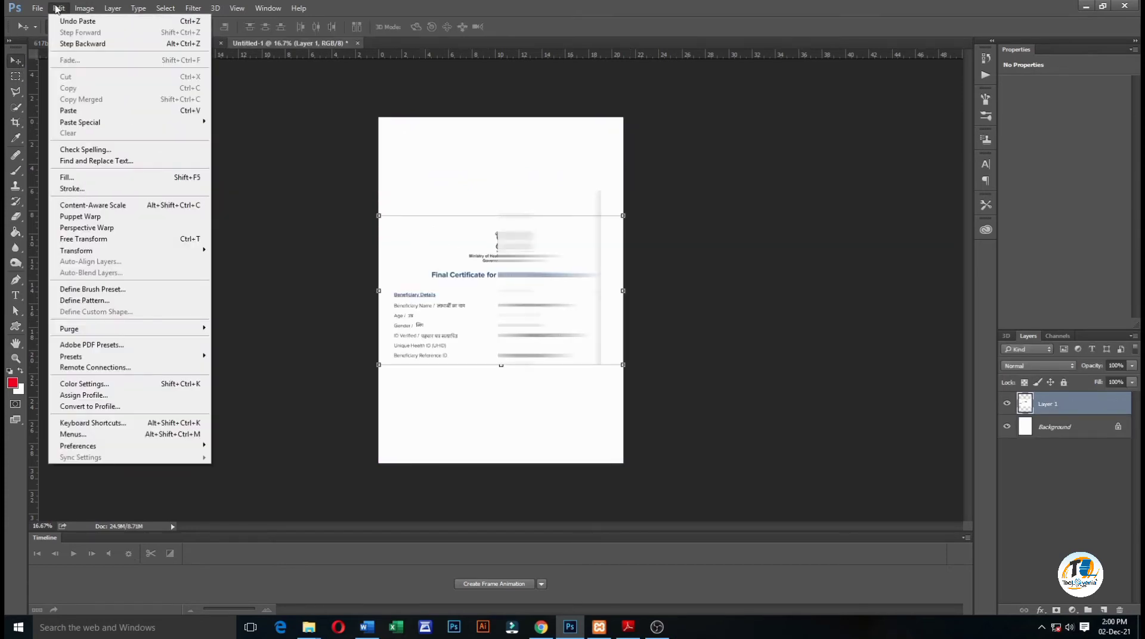
click(68, 189)
text(3)
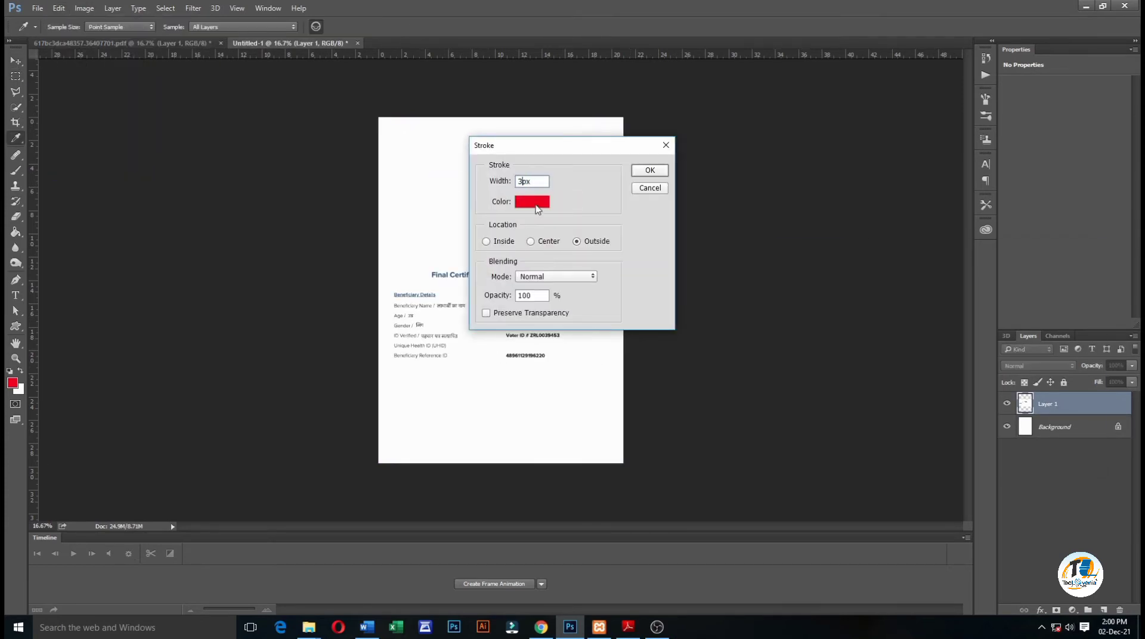
click(534, 202)
click(525, 335)
click(1058, 271)
click(650, 170)
Scale the upper half down to about 55% and place it in the page's upper-left corner
drag(622, 213, 520, 281)
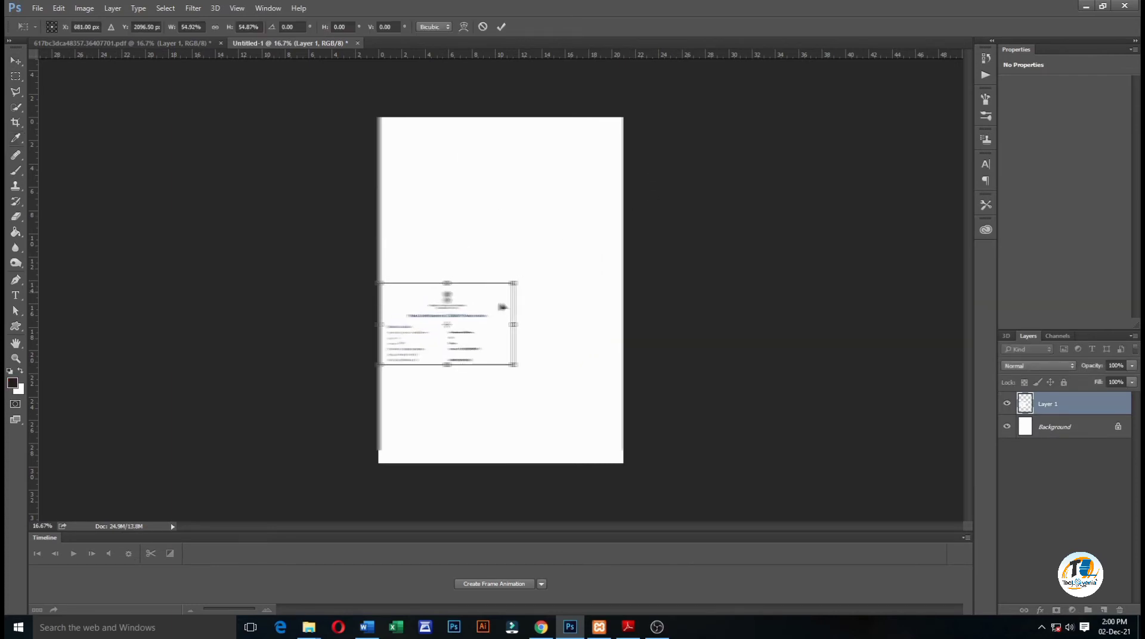
drag(469, 331, 481, 177)
key(Return)
Copy the lower half of the certificate, from the vaccination details down, and paste it into the new document
key(ctrl+Tab)
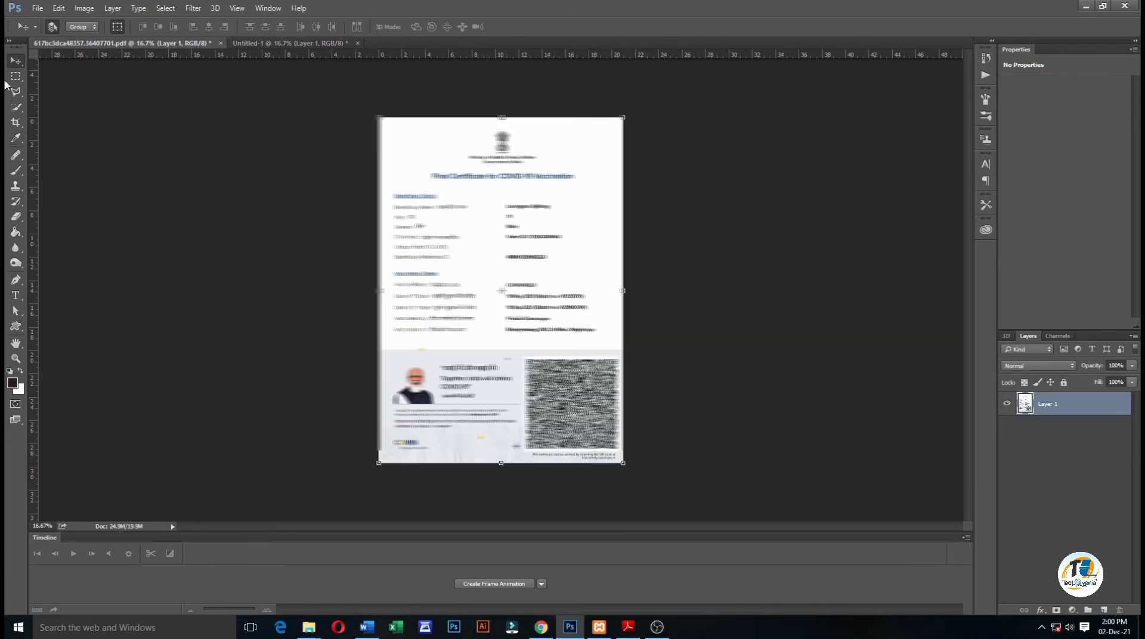
drag(329, 262, 708, 471)
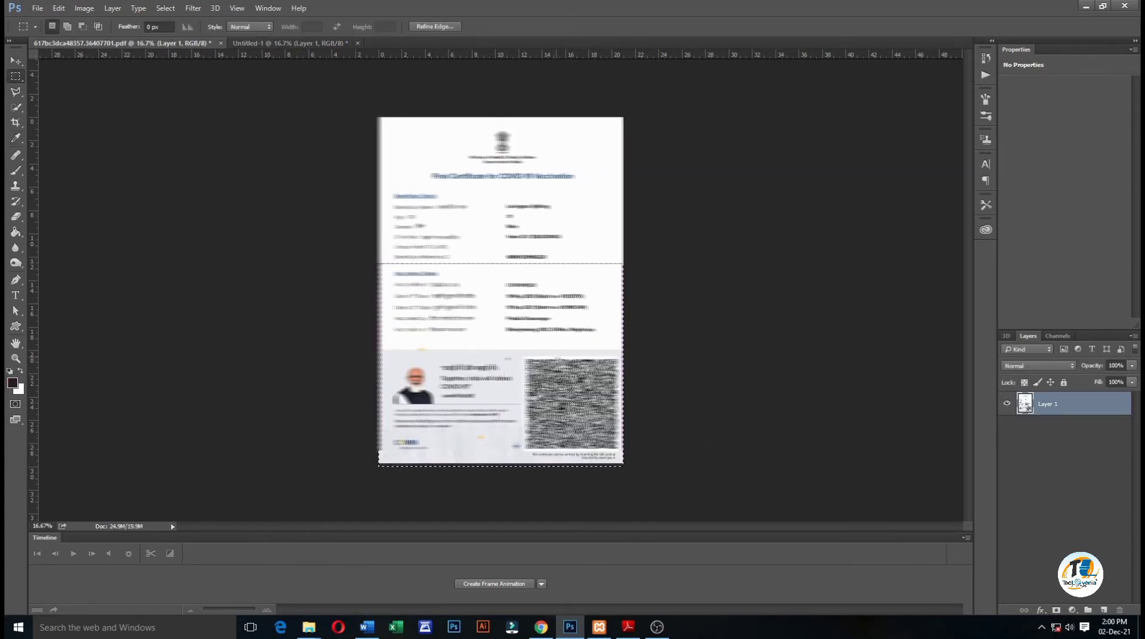
key(ctrl+c)
key(ctrl+Tab)
key(ctrl+v)
Stroke the pasted lower half with the same outline settings and scale it down to the width of the upper half
click(58, 8)
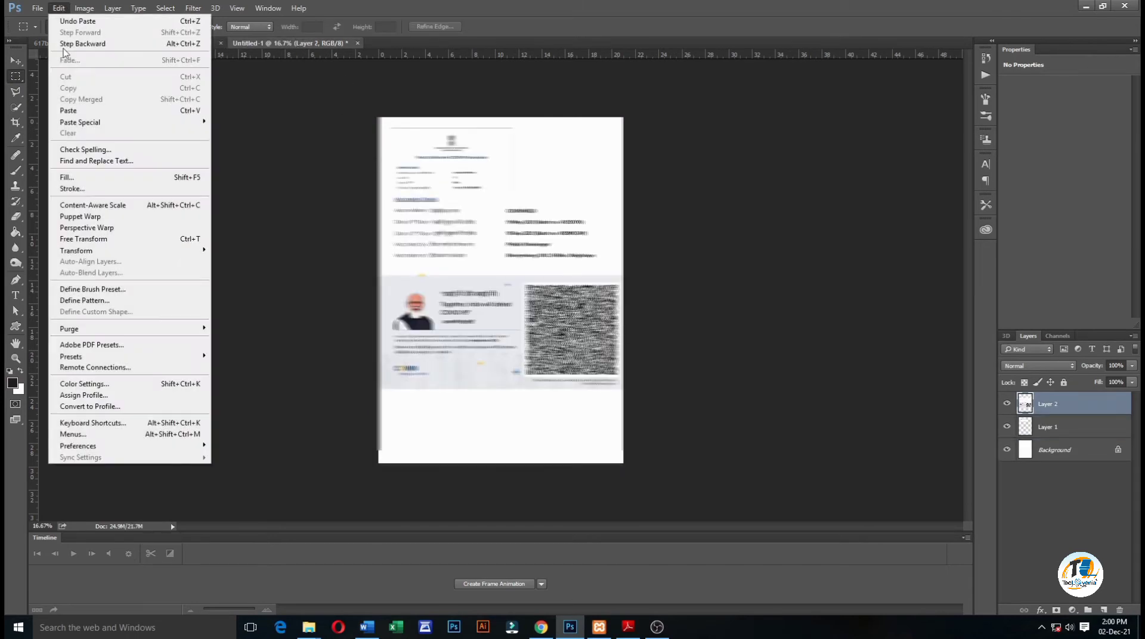
click(66, 189)
click(648, 172)
key(ctrl+t)
mouse_move(626, 190)
mouse_down()
mouse_move(576, 227)
mouse_move(583, 384)
mouse_move(514, 333)
mouse_up()
key(Return)
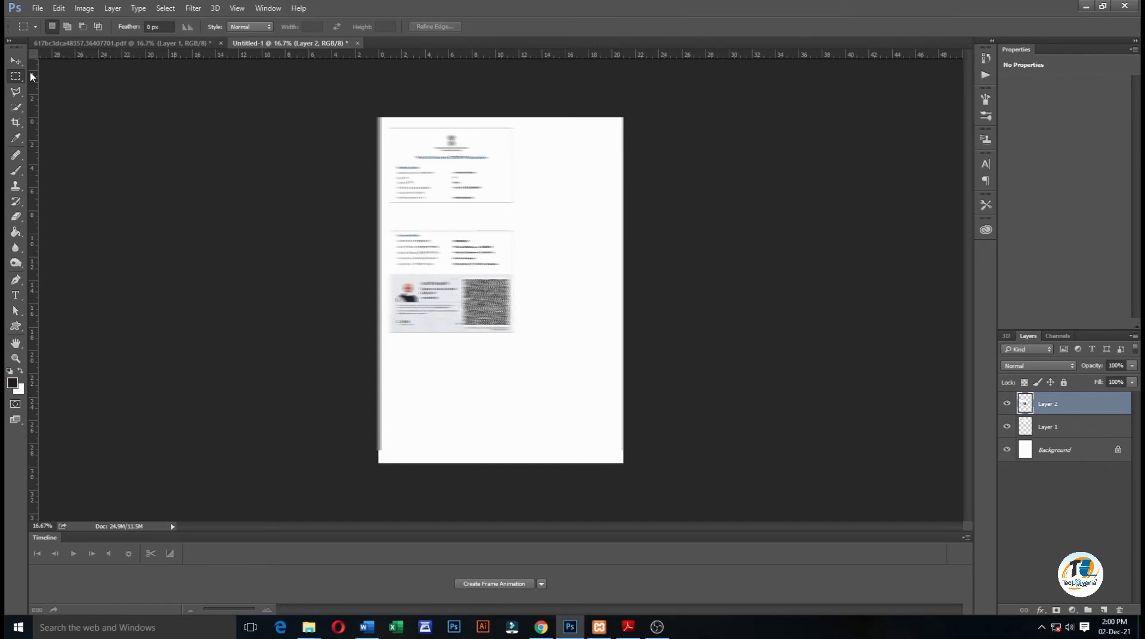
Place the lower half directly to the right of the upper half and reduce its height to about 83%
key(v)
drag(436, 278, 564, 176)
mouse_move(573, 230)
mouse_down()
mouse_move(573, 202)
mouse_move(573, 212)
mouse_up()
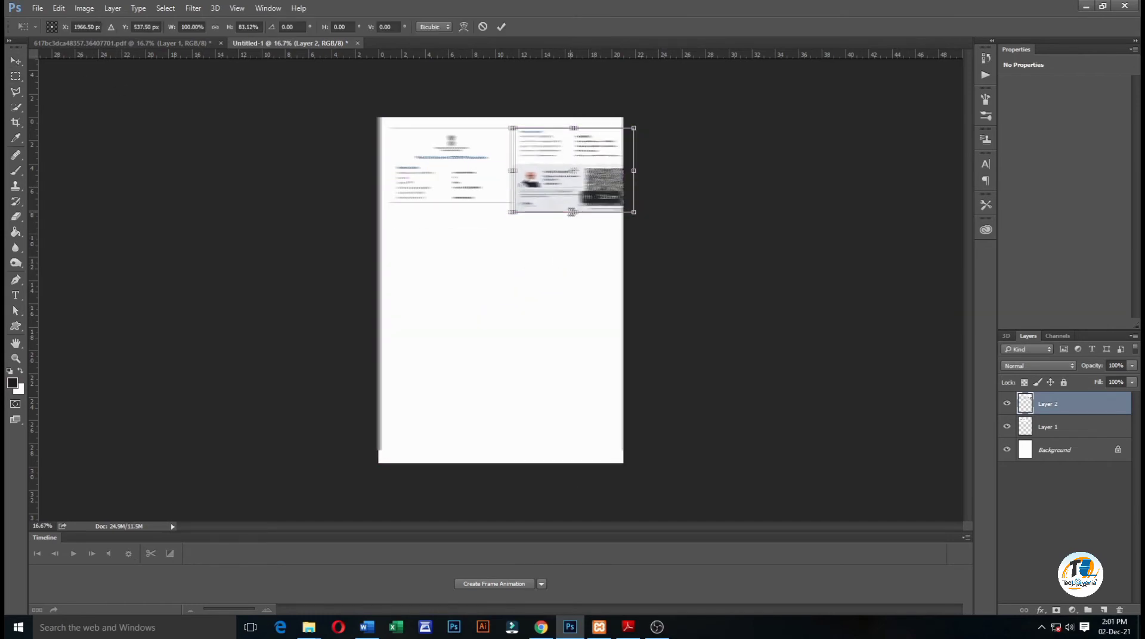
key(Return)
Stretch the upper half downward to match the height of the lower half beside it
click(476, 182)
drag(451, 203, 451, 212)
key(Return)
Scale both card halves down together to fit within the page width and adjust their position
shift+click(544, 182)
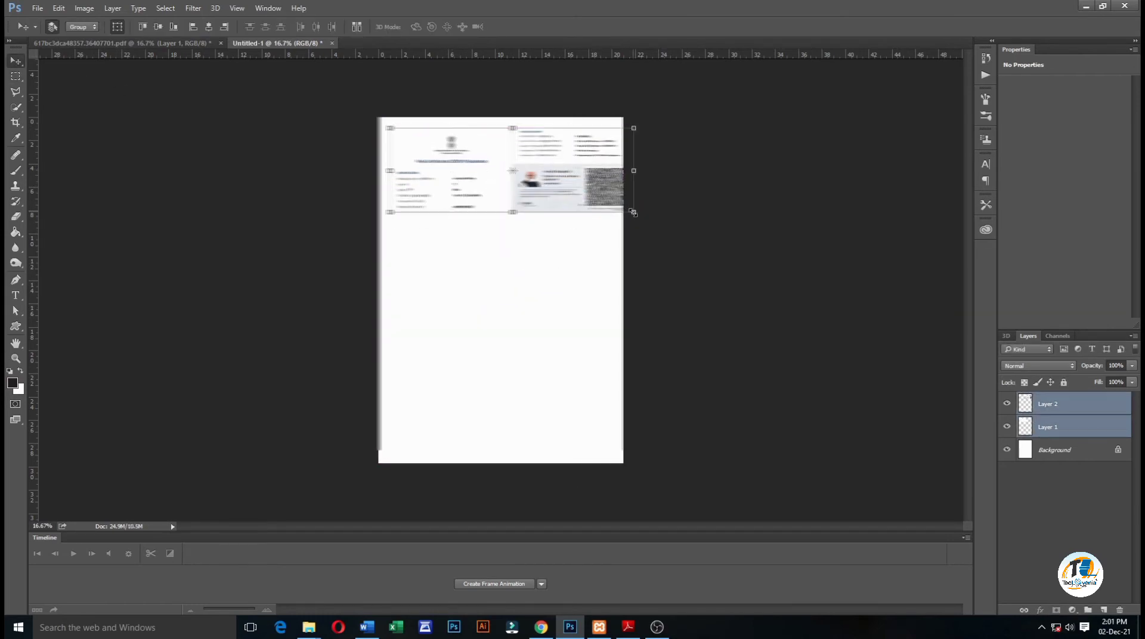
drag(634, 212, 582, 186)
key(Return)
right_click(556, 181)
click(577, 188)
click(578, 260)
drag(578, 258, 477, 179)
drag(521, 172, 518, 173)
click(578, 326)
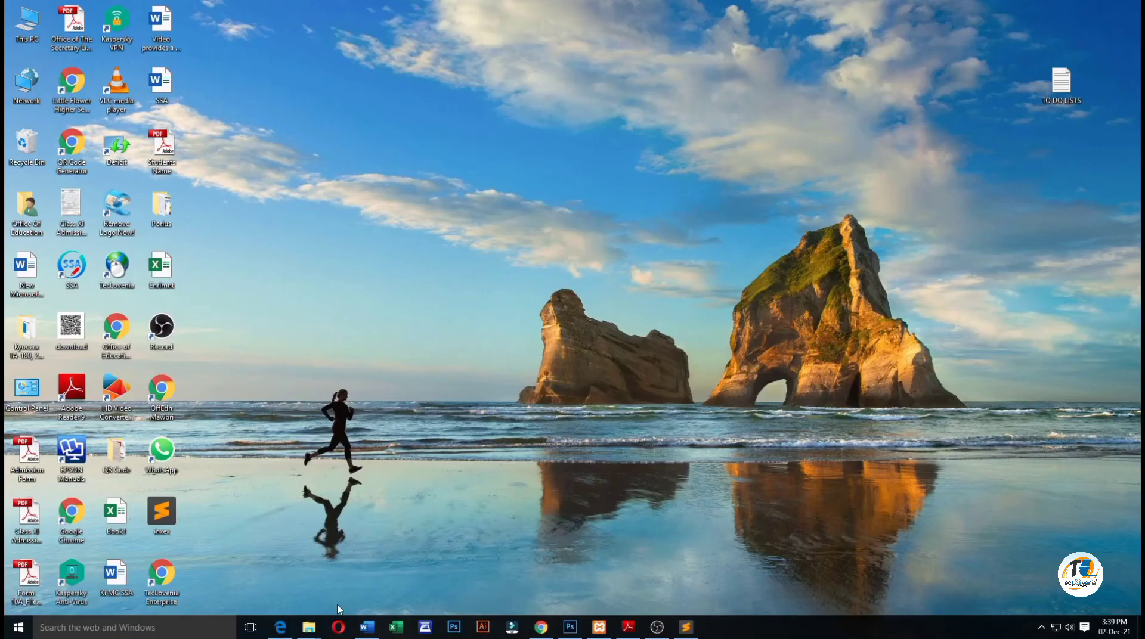
Switch to Microsoft Edge, search the TecLovenia blog for "Covid" and open the article on printing the vaccination certificate as an identity card
click(280, 627)
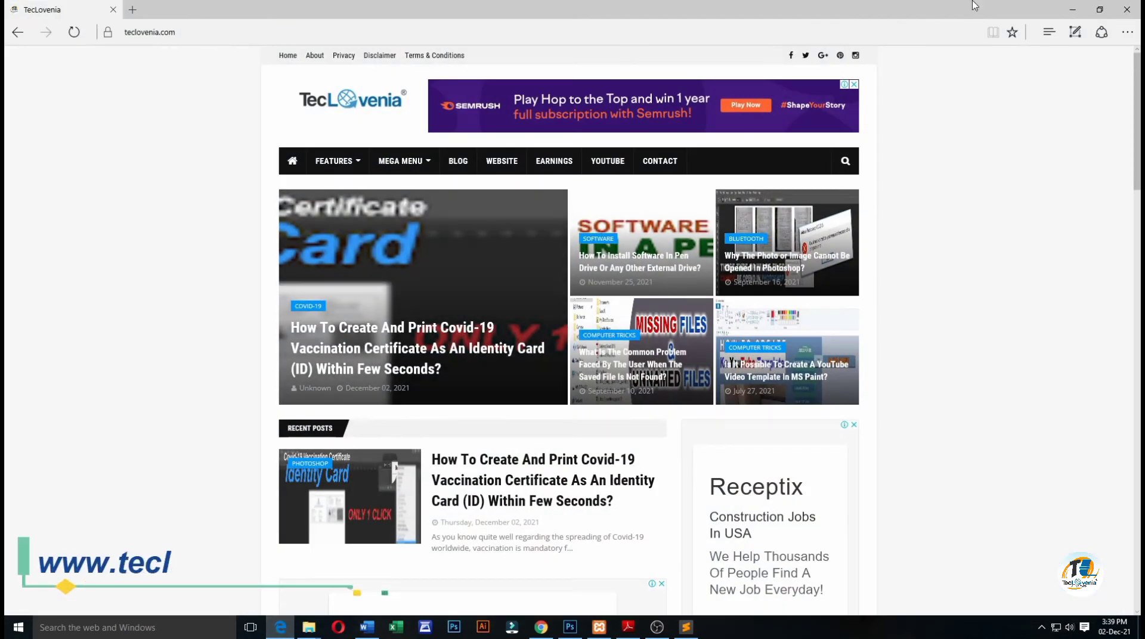
click(846, 165)
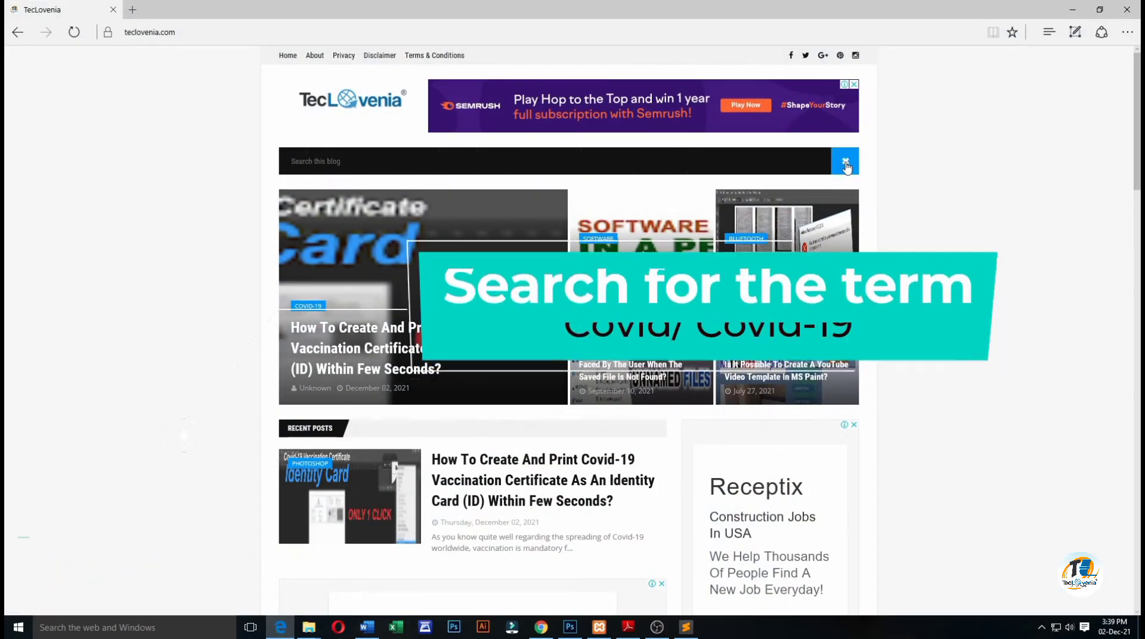
text(Covi)
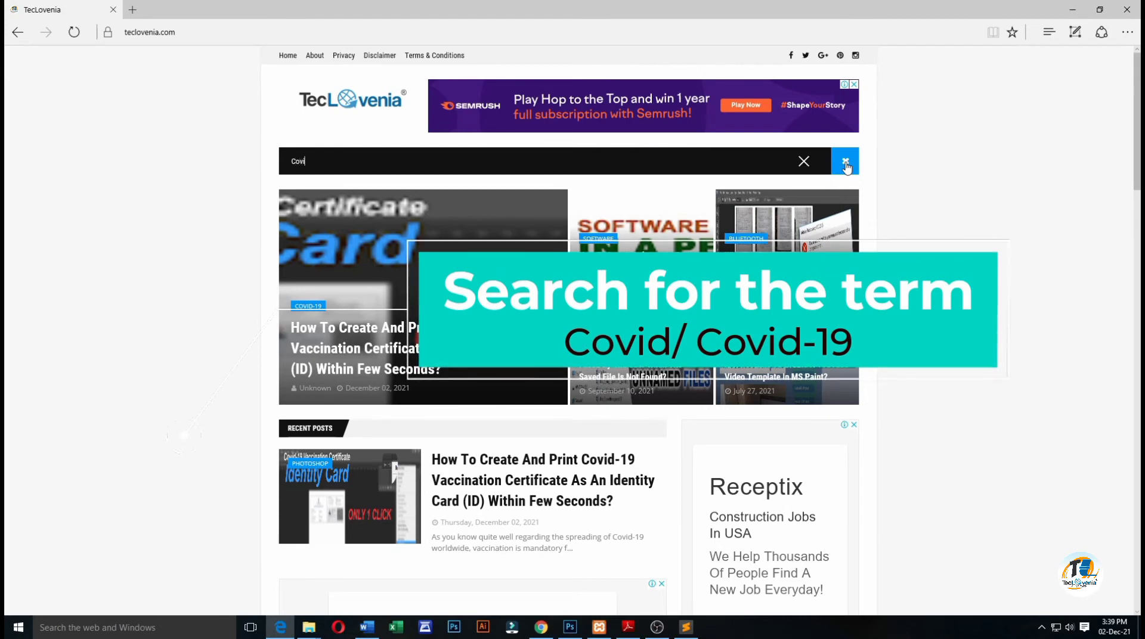
text(d)
key(Return)
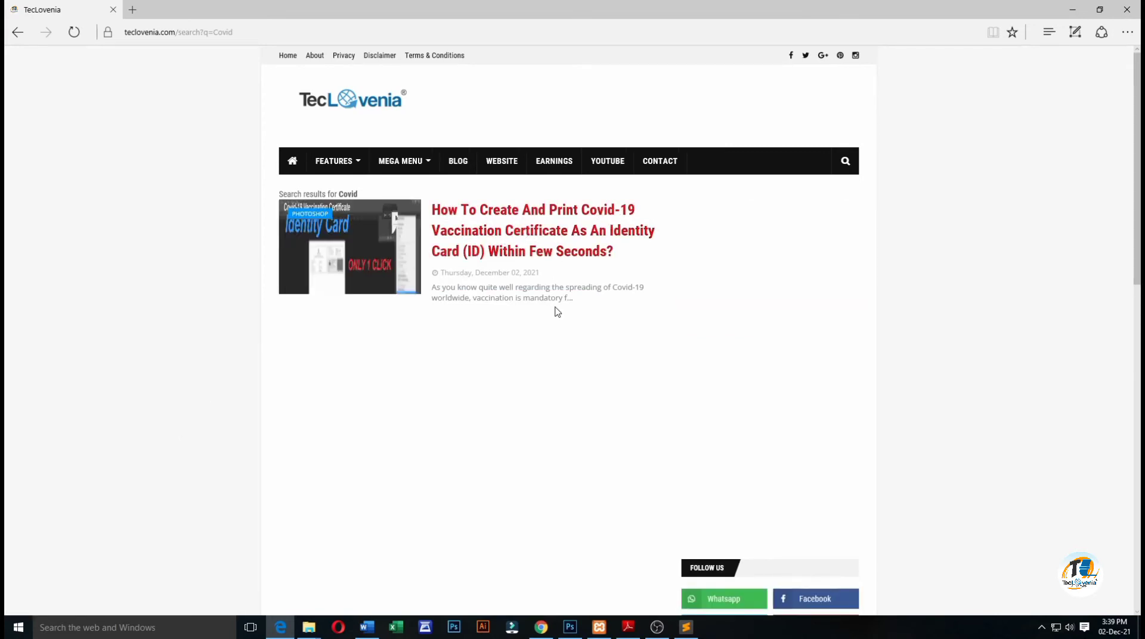
click(546, 223)
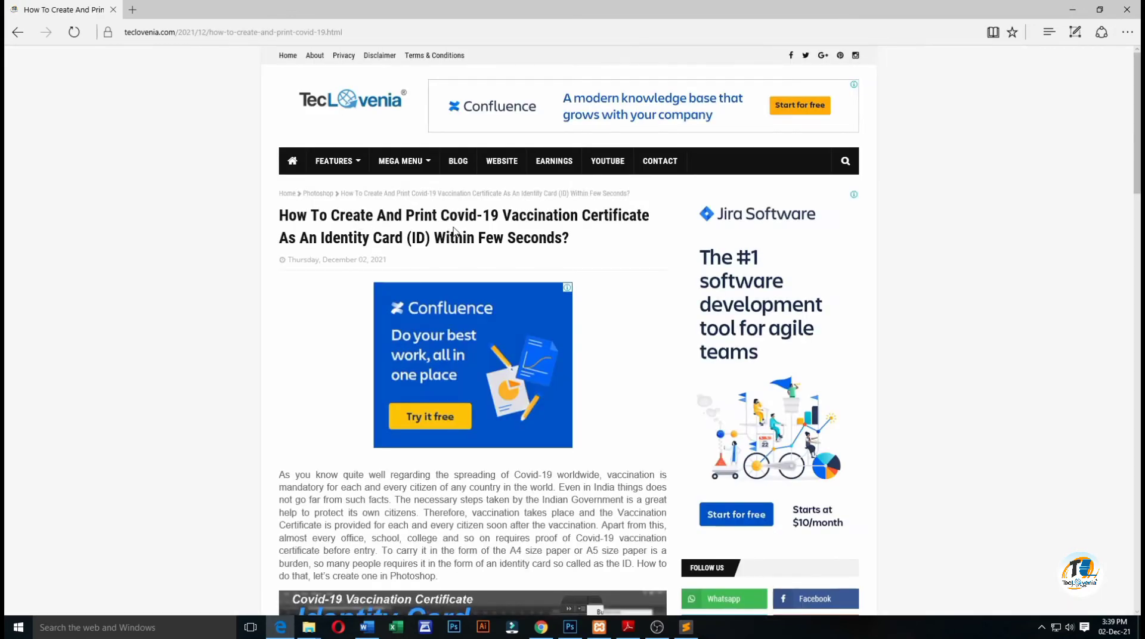
Download the source file Covid-19 Certificate.zip from the link near the end of the article
scroll(469, 232, down, 12)
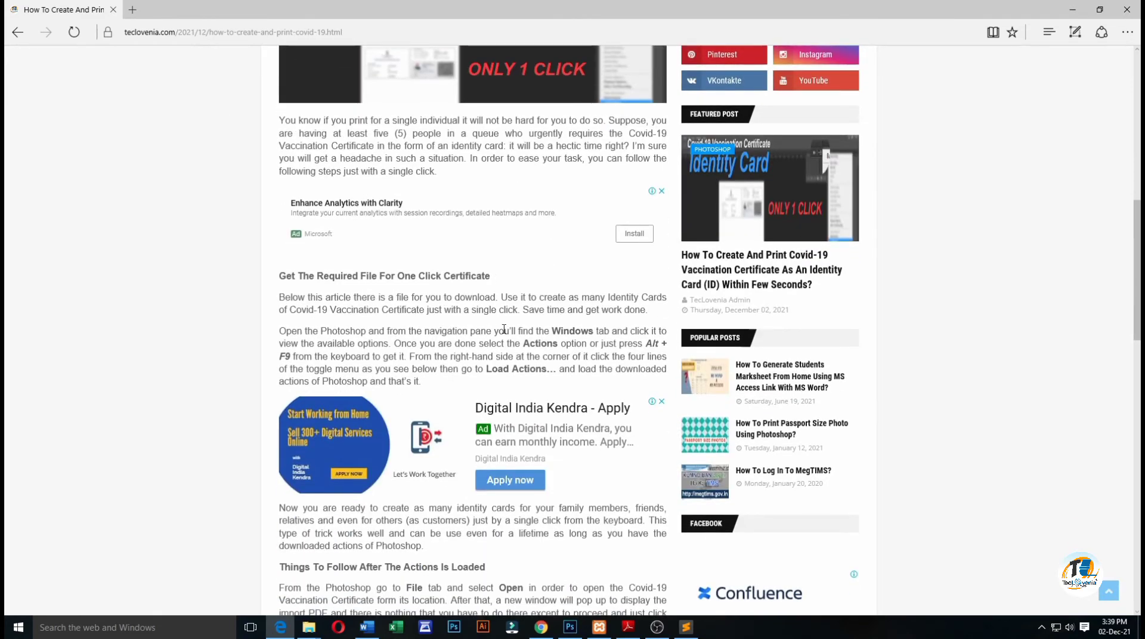
scroll(504, 329, down, 1)
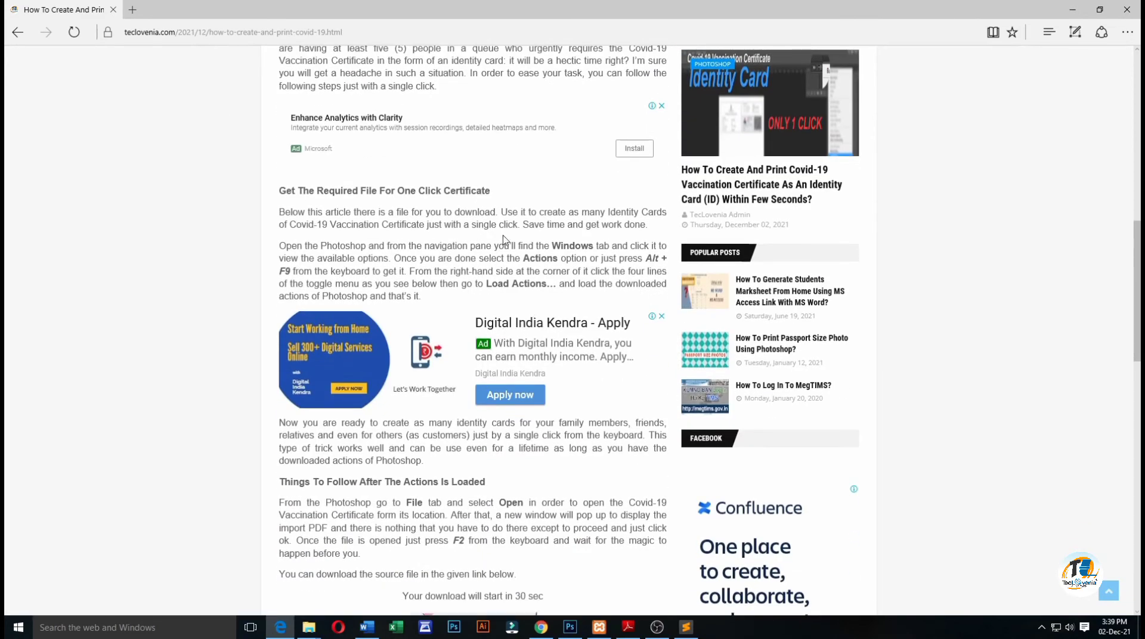
scroll(490, 474, down, 1)
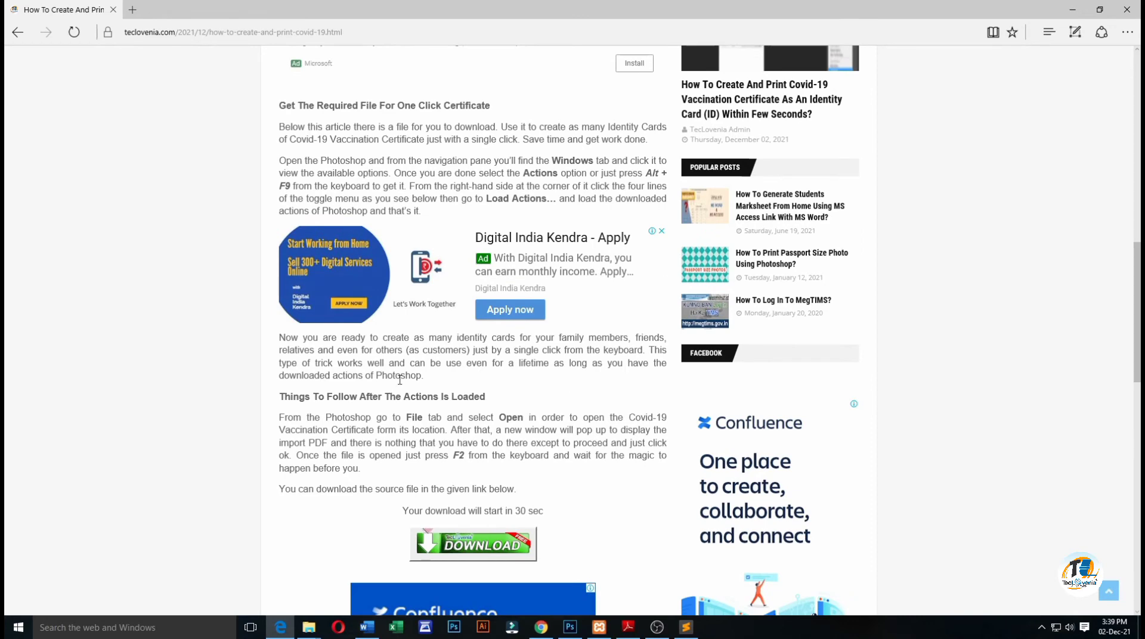
scroll(400, 380, down, 2)
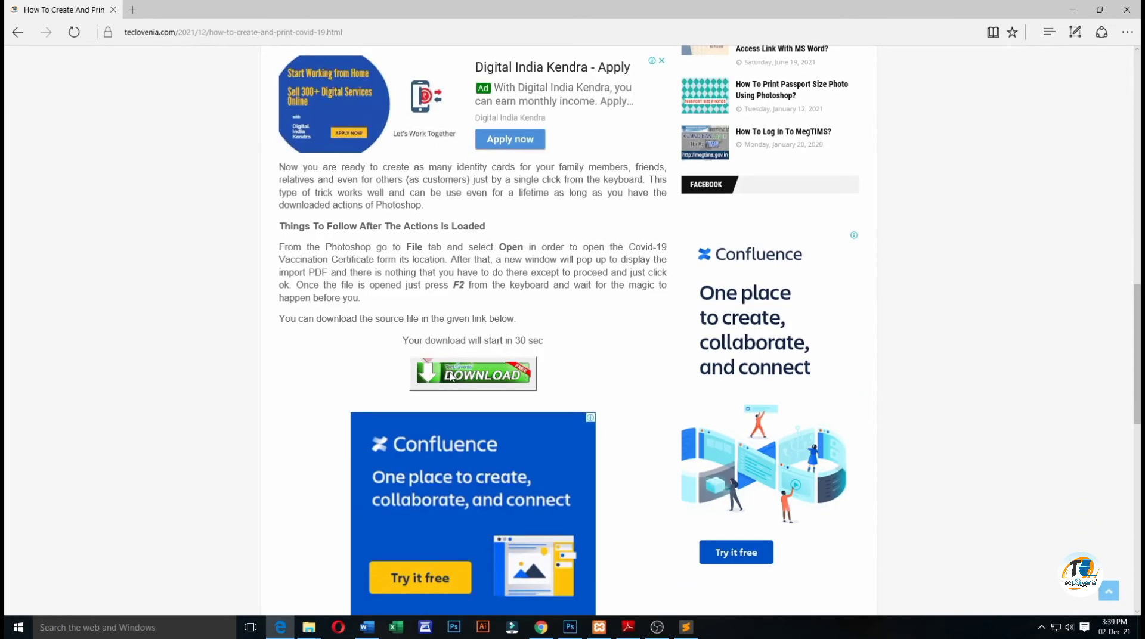
click(451, 377)
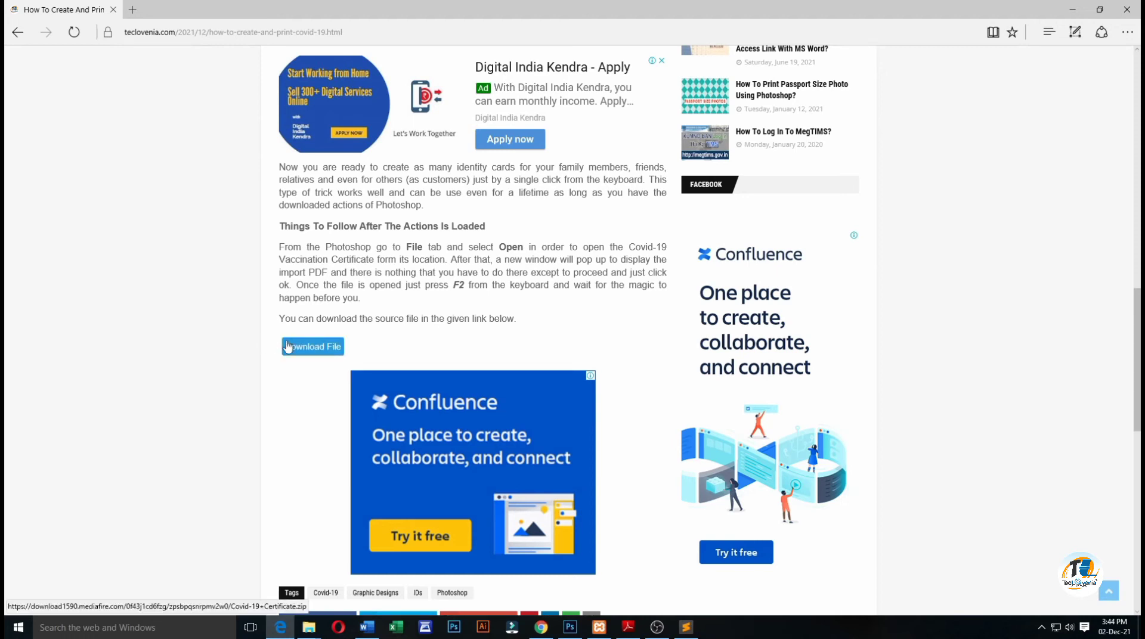
click(297, 355)
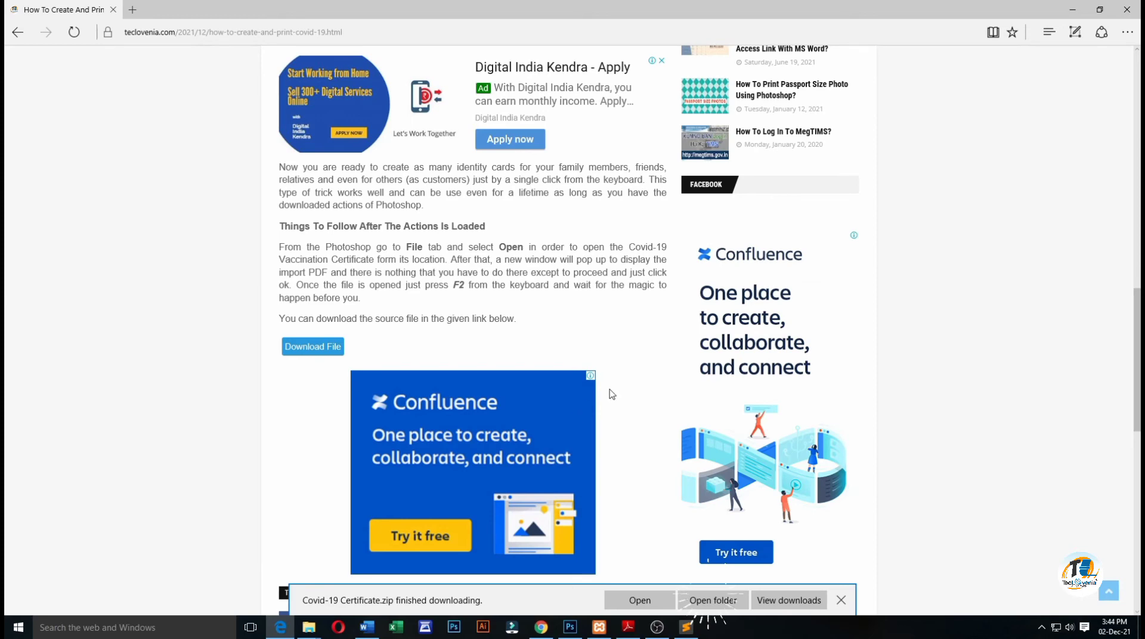
Show the downloaded Covid-19 Certificate archive in its folder and extract it there
click(728, 602)
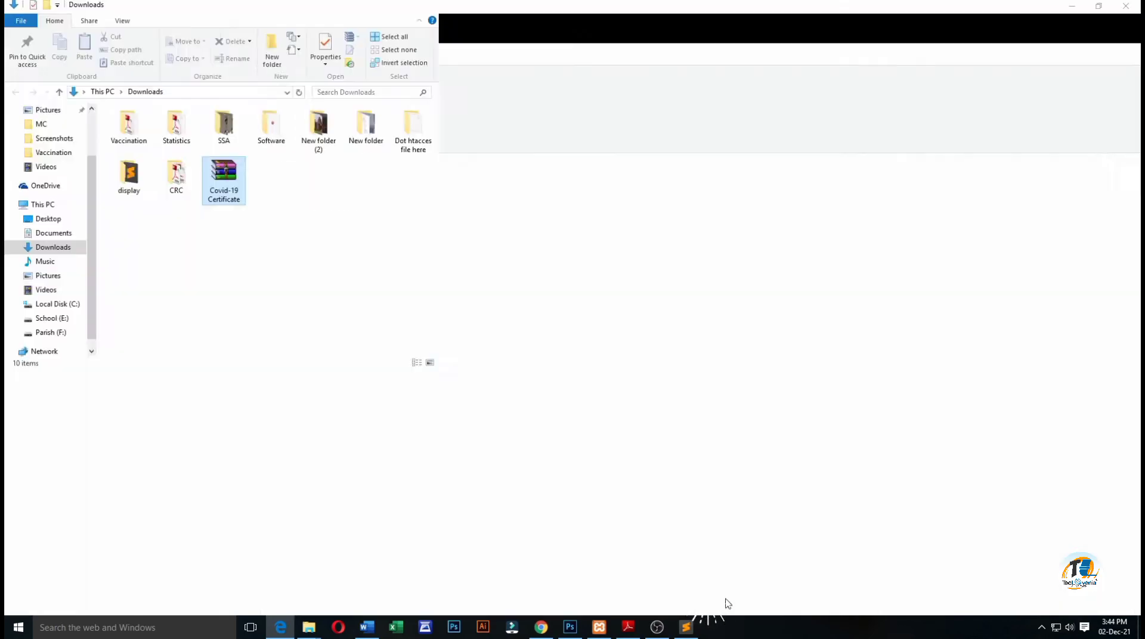
right_click(540, 130)
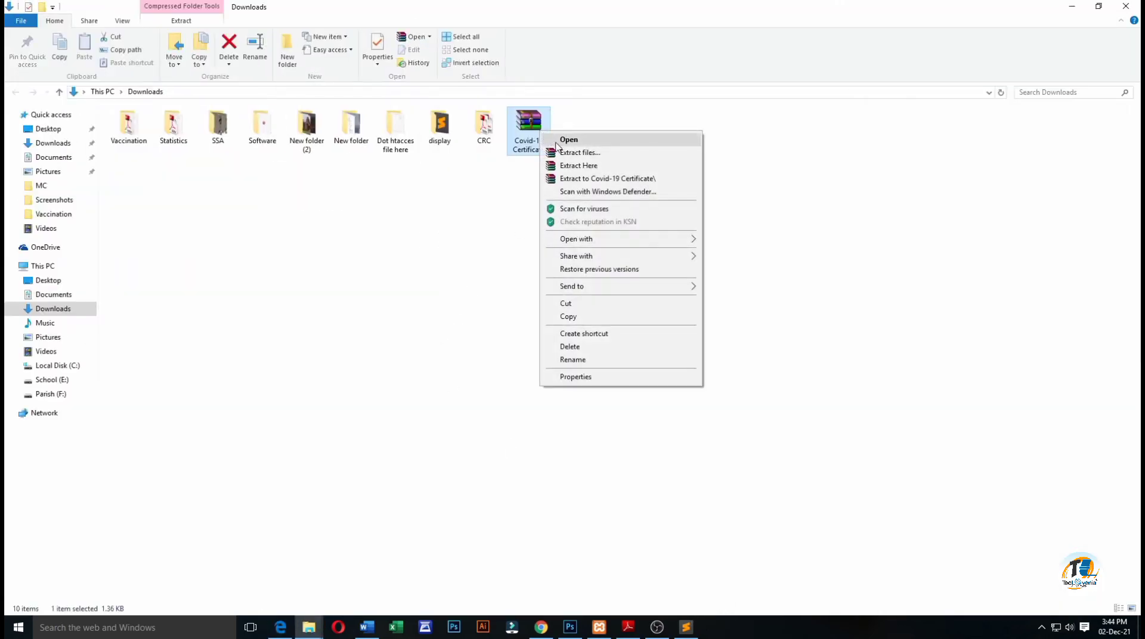
click(584, 170)
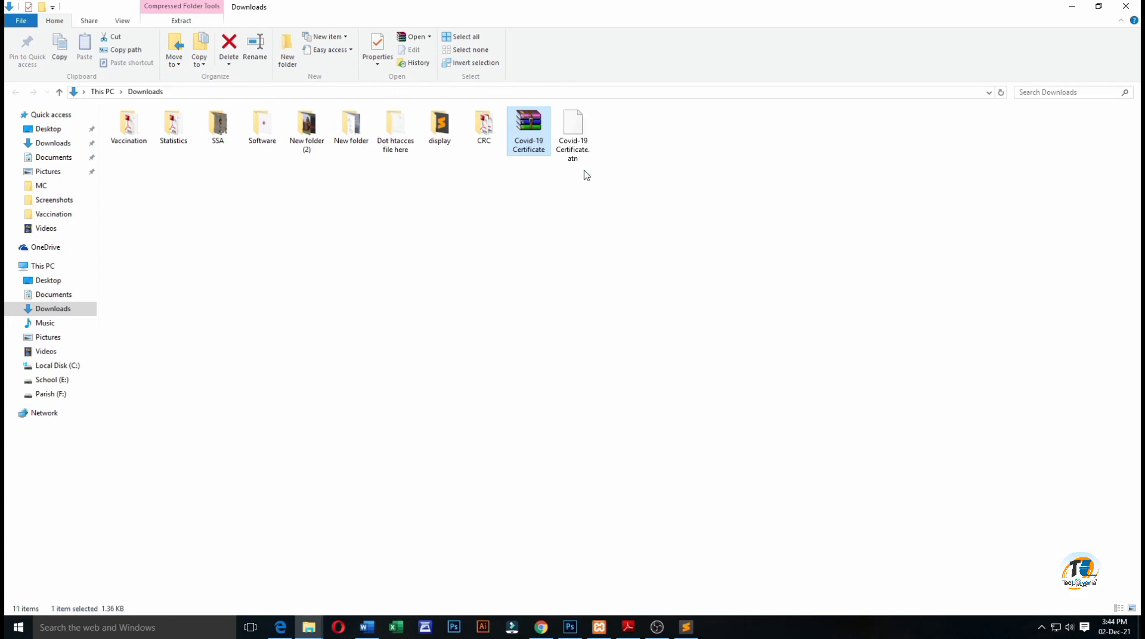
click(587, 153)
click(724, 167)
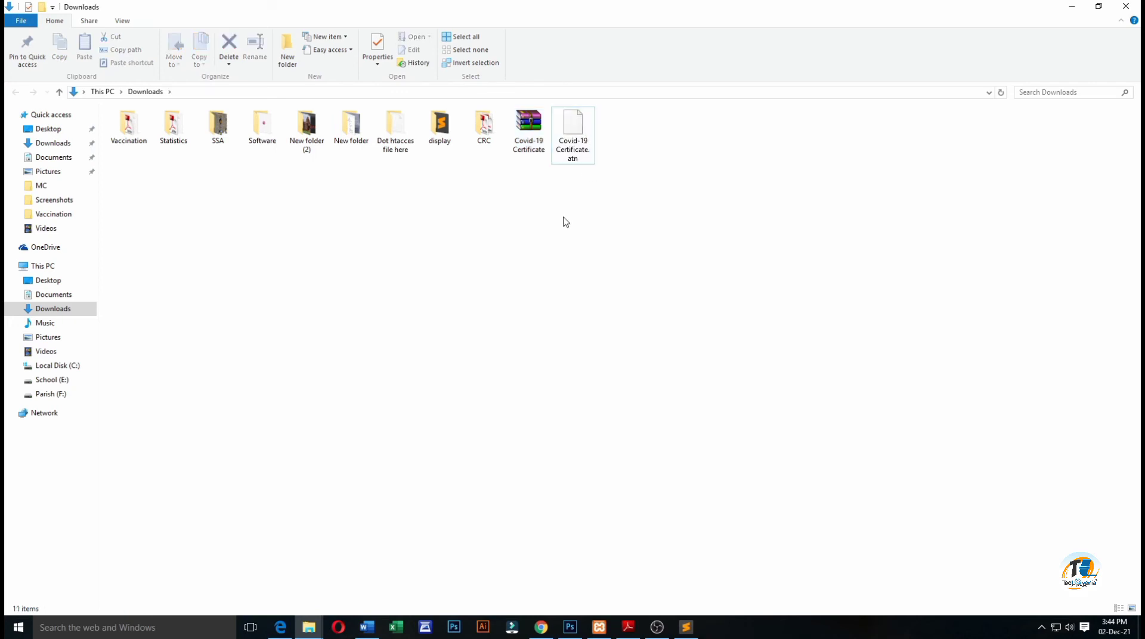
Switch to Photoshop, show the Actions panel and load Covid-19 Certificate.atn from the Downloads folder
click(571, 628)
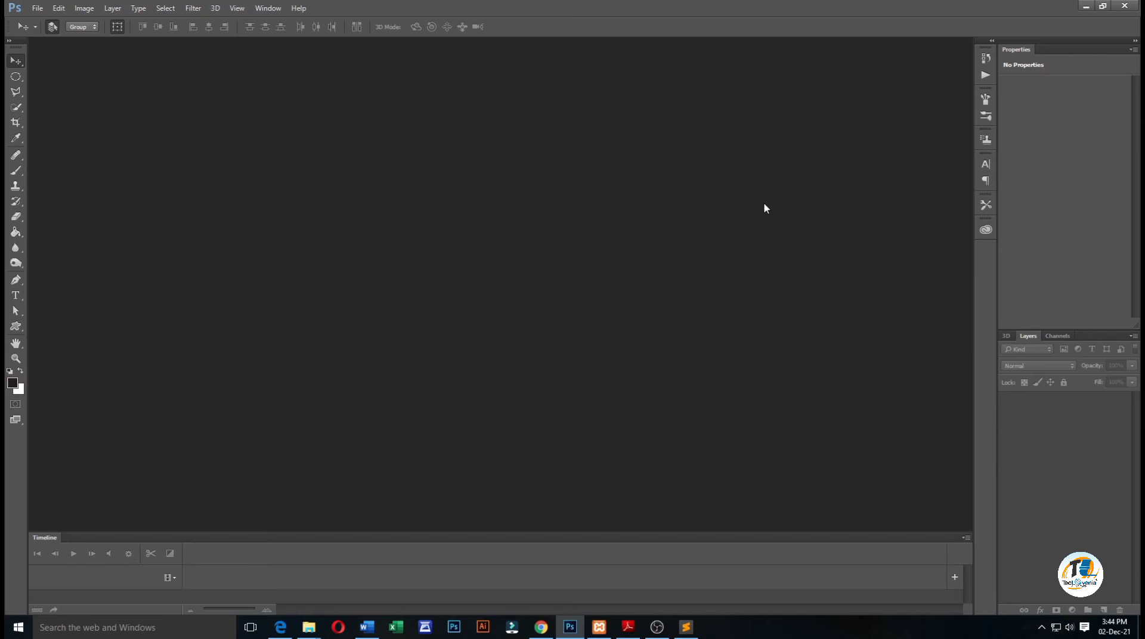
click(268, 8)
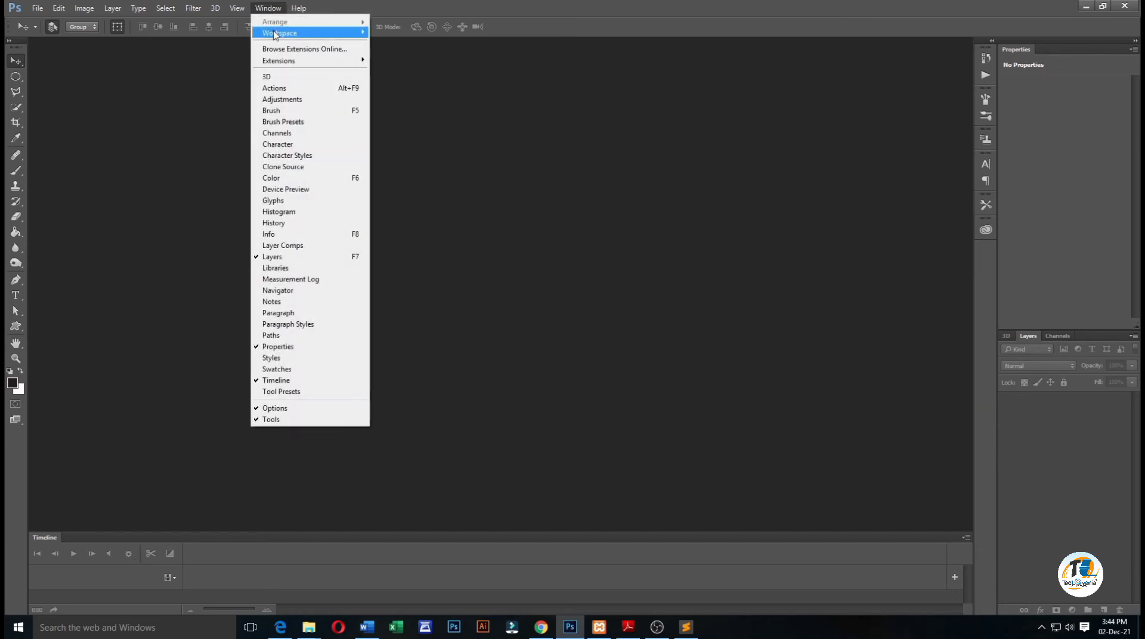
click(280, 88)
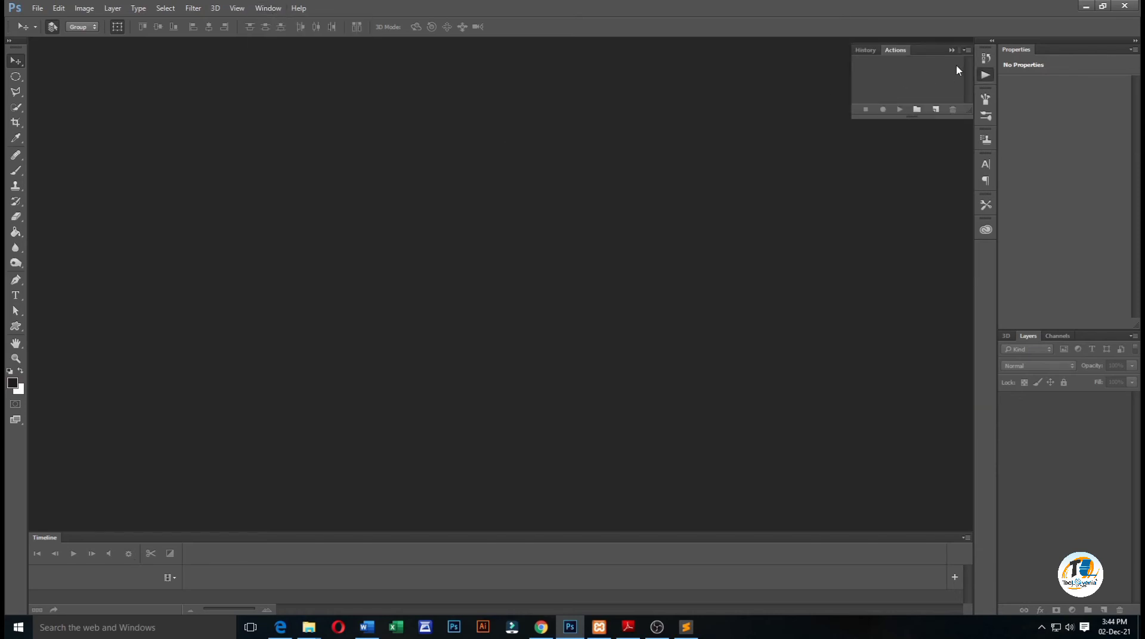
click(967, 50)
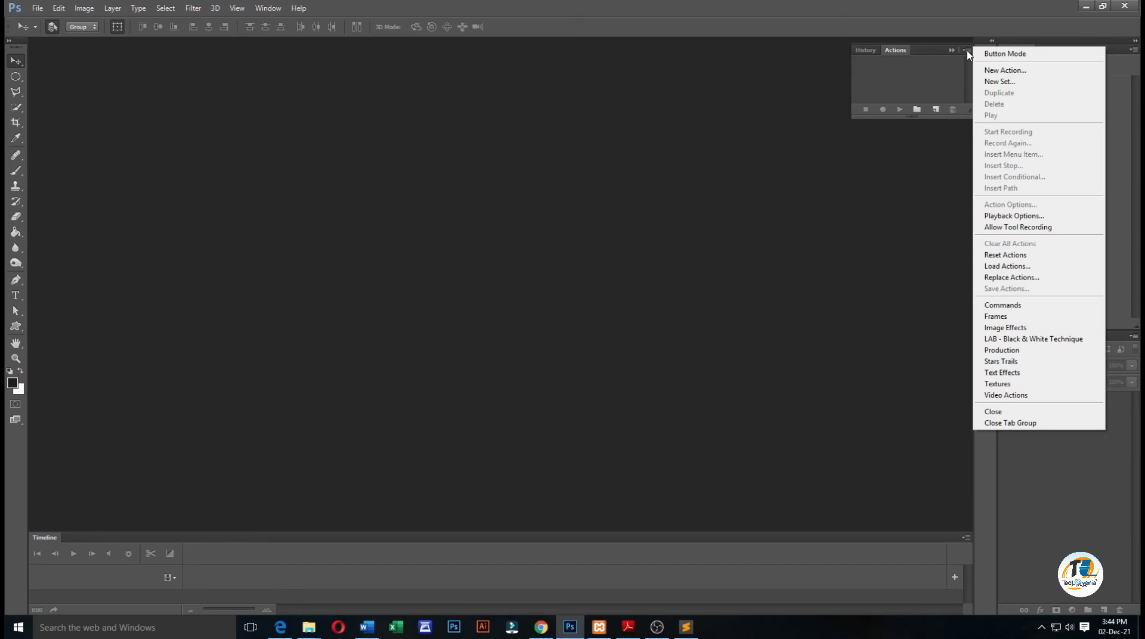
click(1033, 266)
click(214, 114)
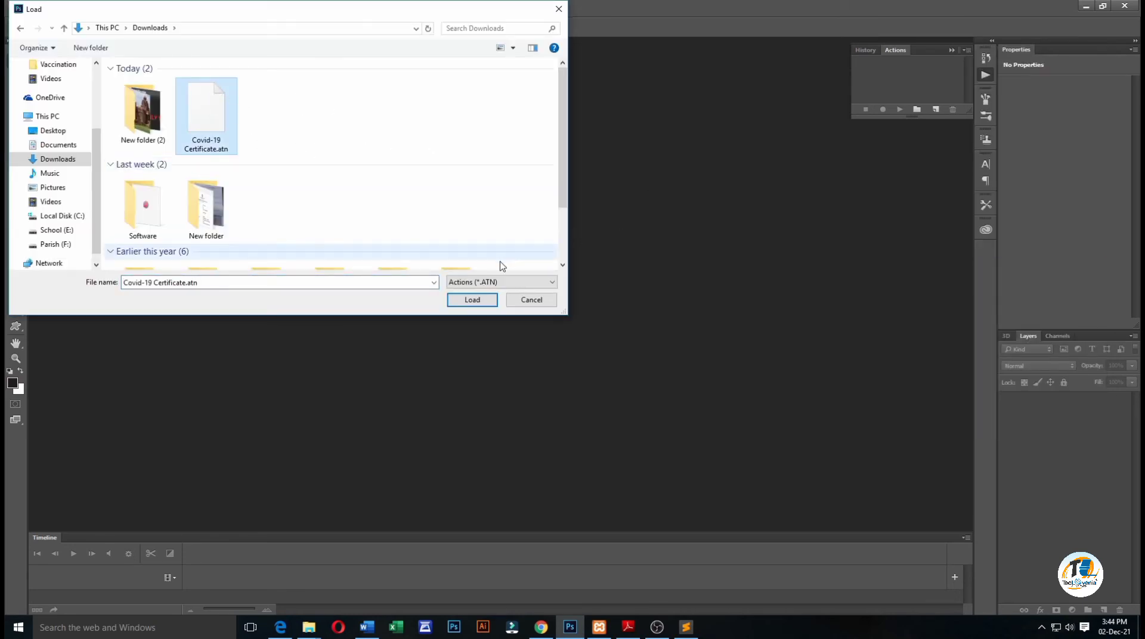
click(472, 300)
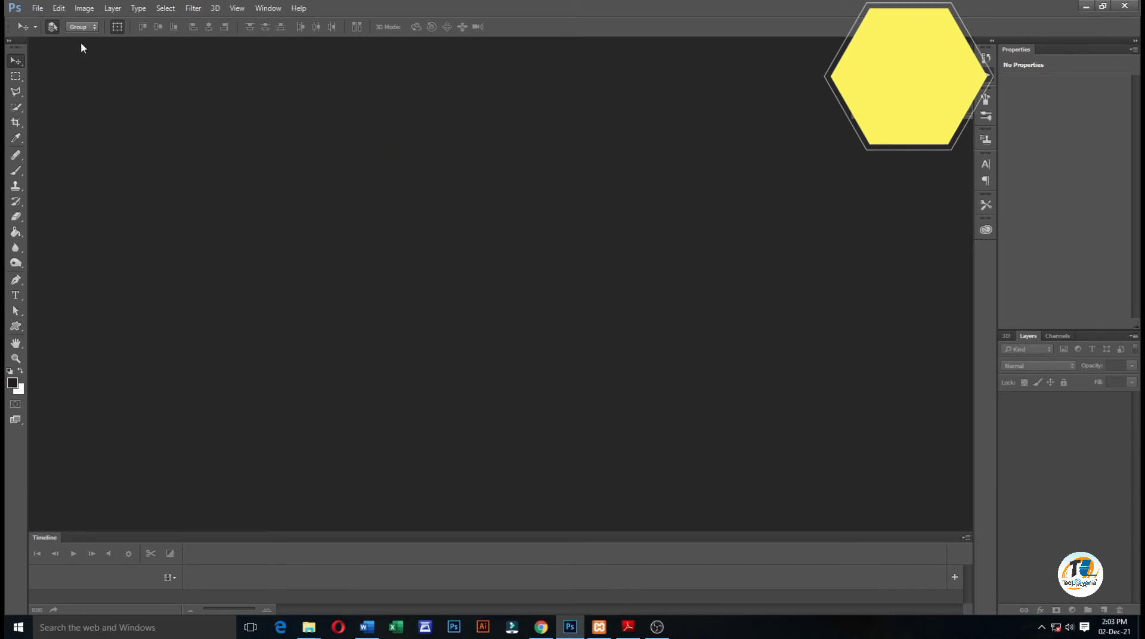
Import 617bcd97c0d6a9.19167661.pdf from the Vaccination folder with the default page settings and run the Covid-19 Certificate action on it
click(36, 8)
click(54, 30)
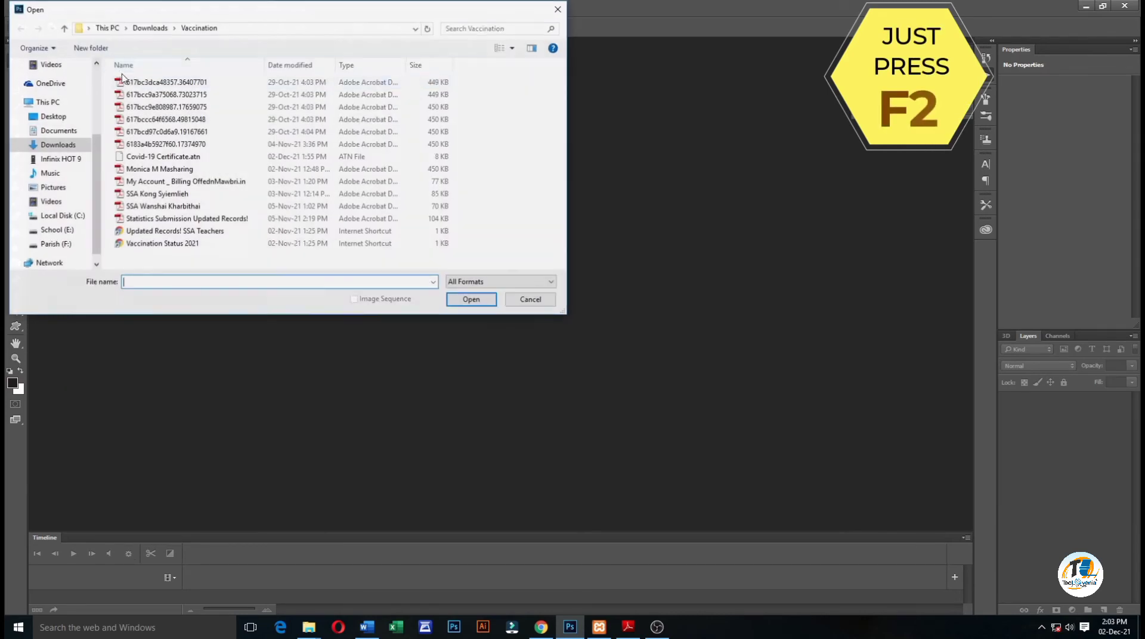
click(165, 134)
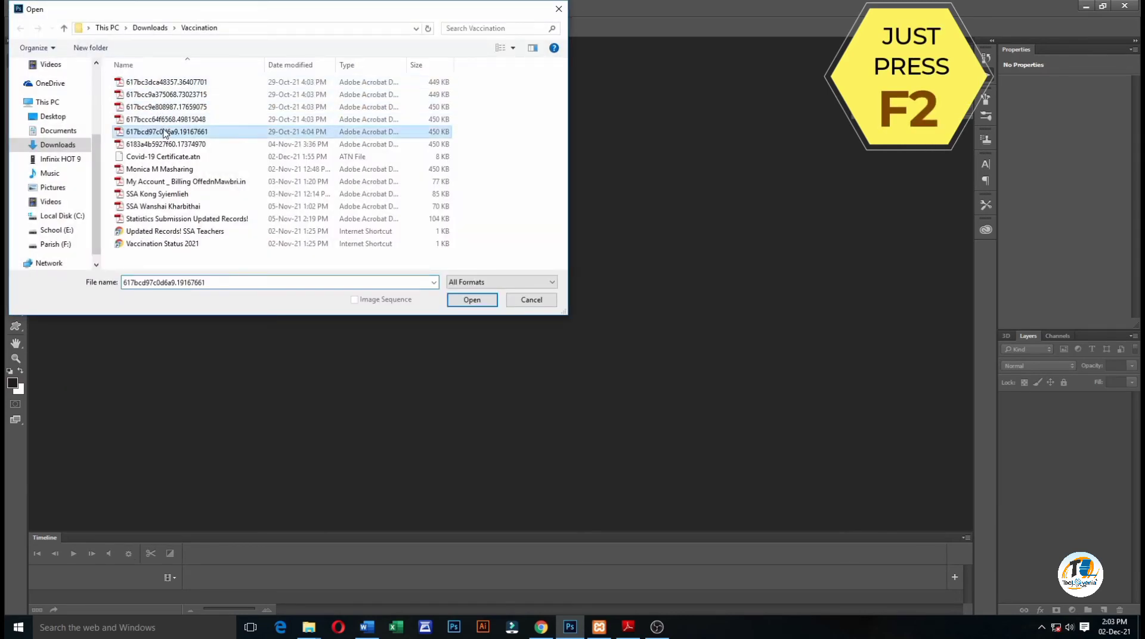
click(472, 300)
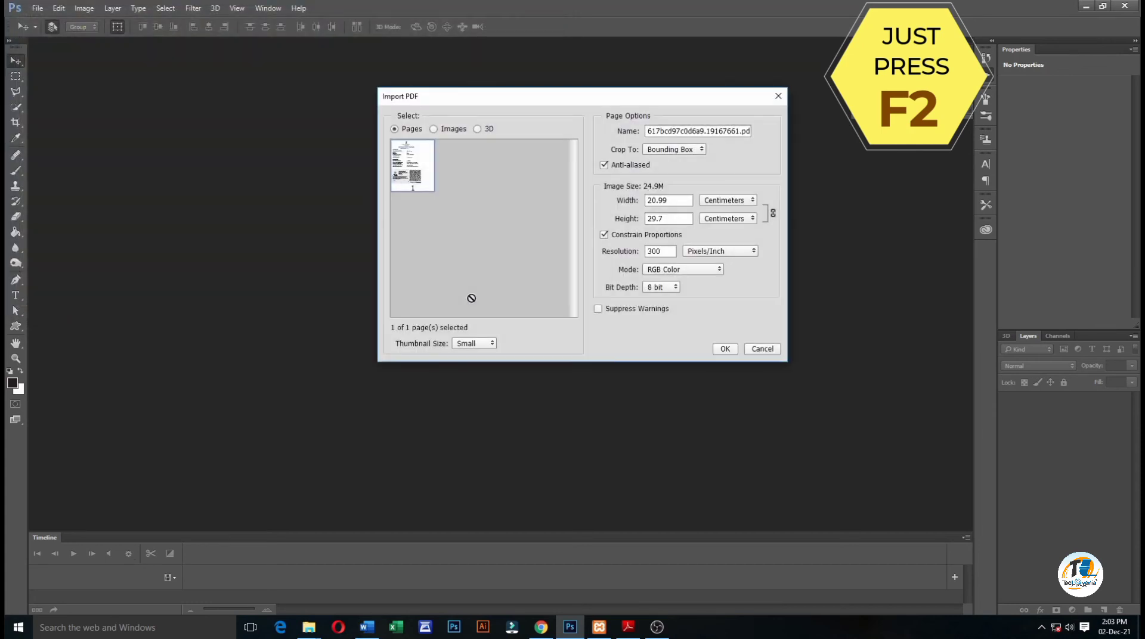
click(726, 349)
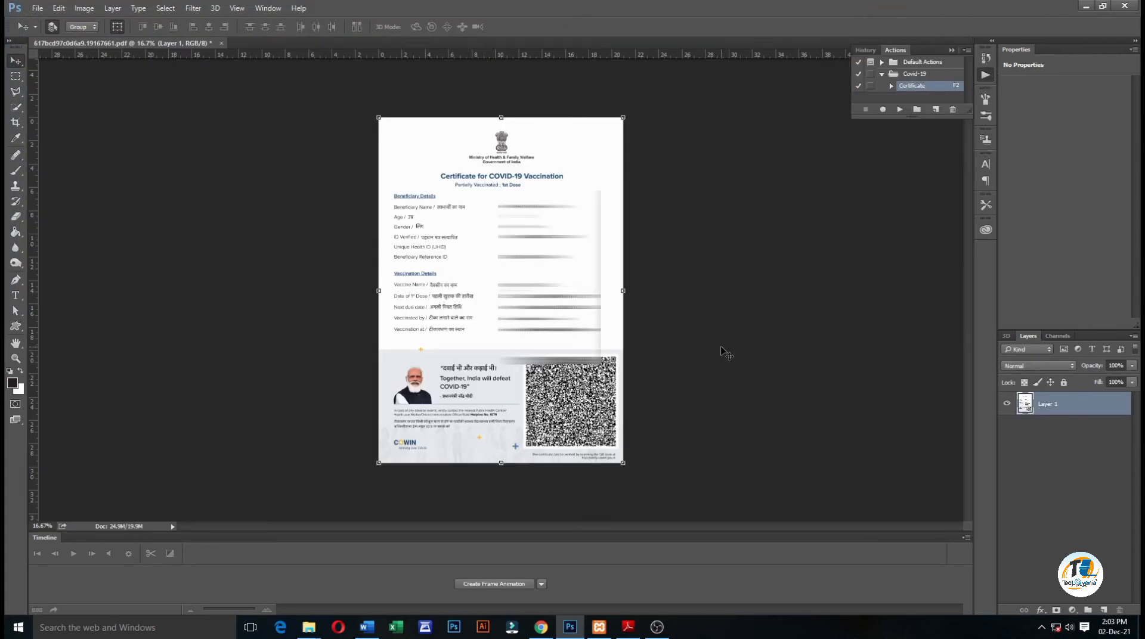
key(F2)
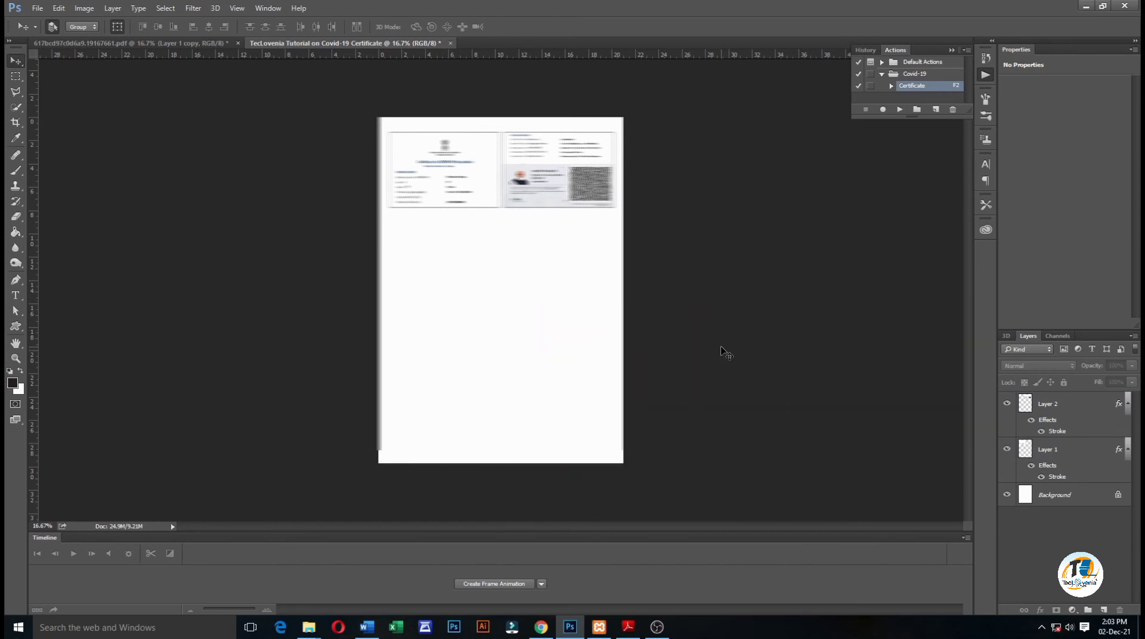
Close the generated card document and the source certificate without saving either one
click(451, 44)
click(573, 238)
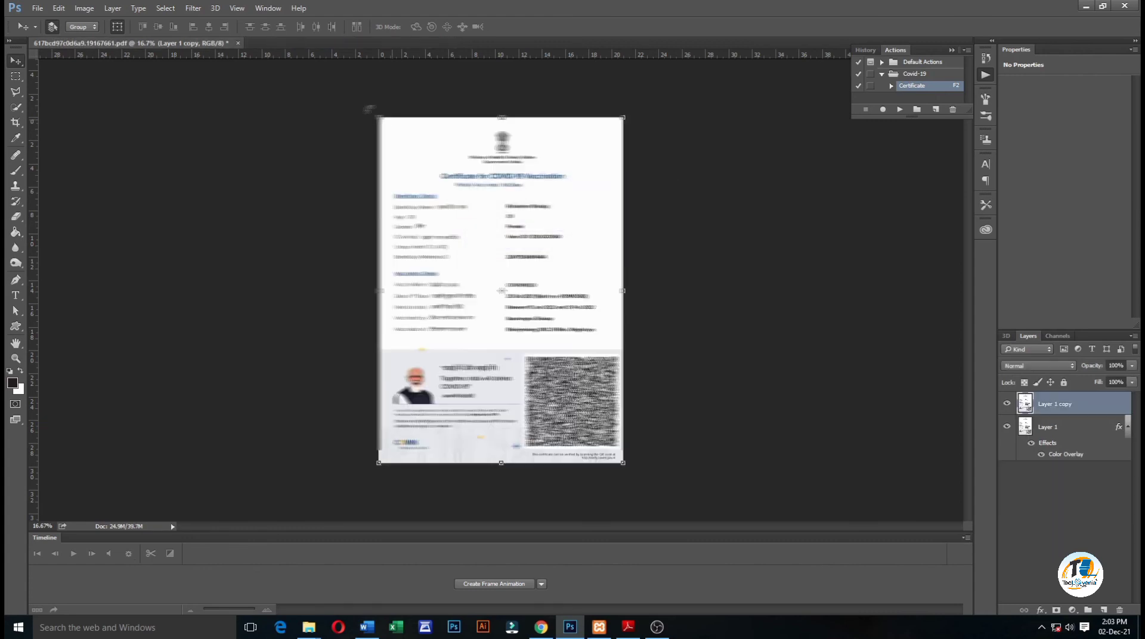
click(239, 43)
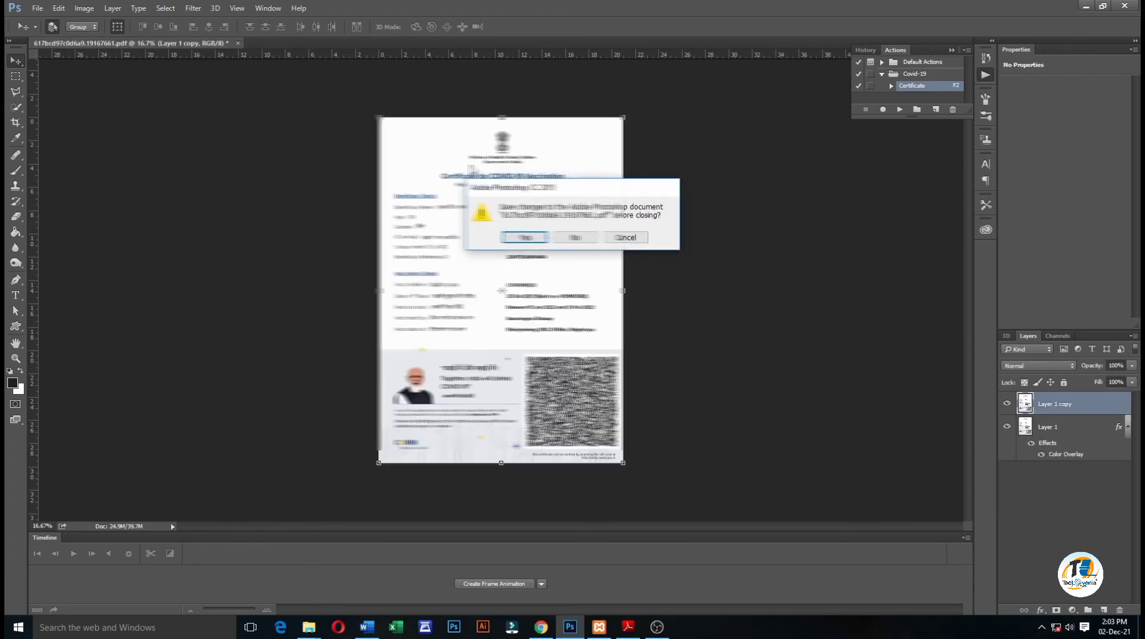
click(567, 245)
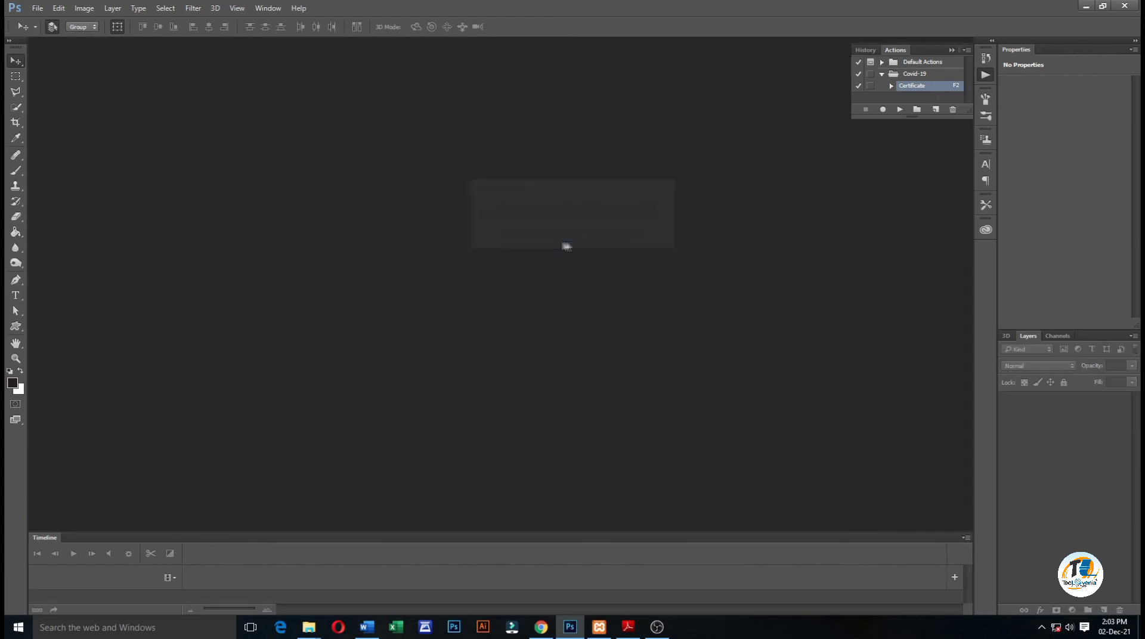
Import 617bcc9a375068.73023715.pdf from the Vaccination folder and run the Covid-19 Certificate action to lay it out as a card
click(37, 7)
click(66, 34)
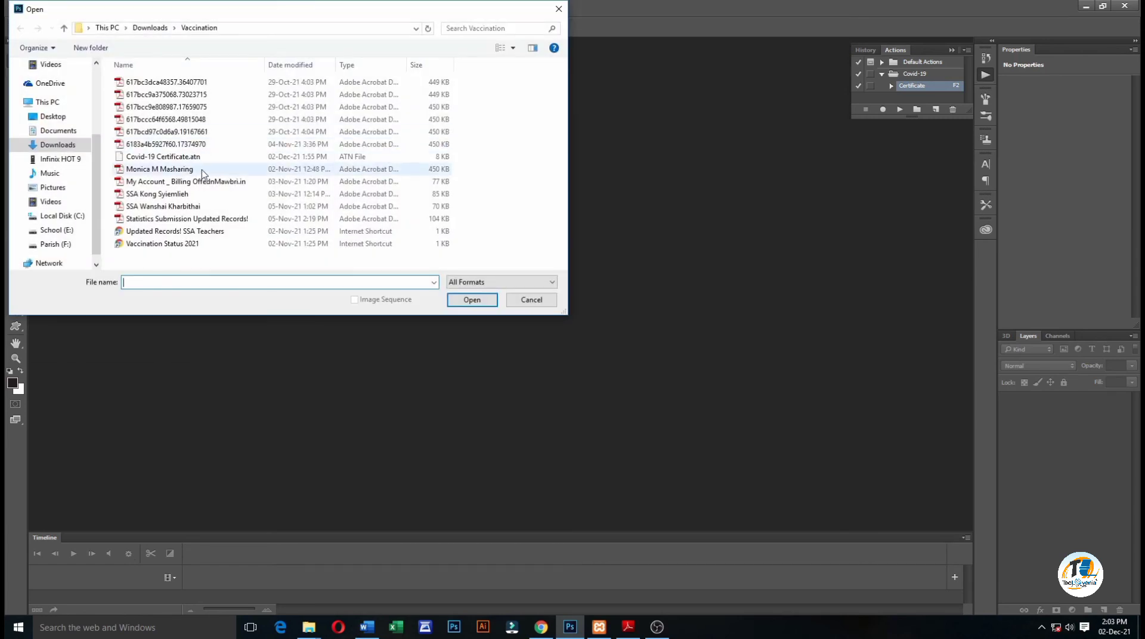
click(184, 136)
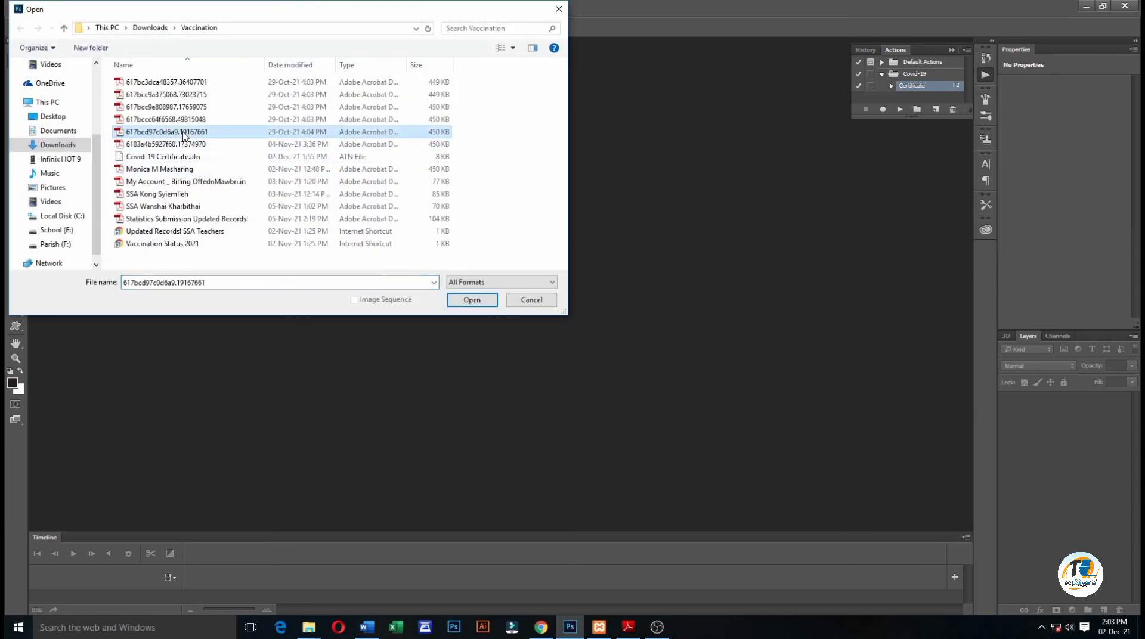
click(203, 95)
click(465, 298)
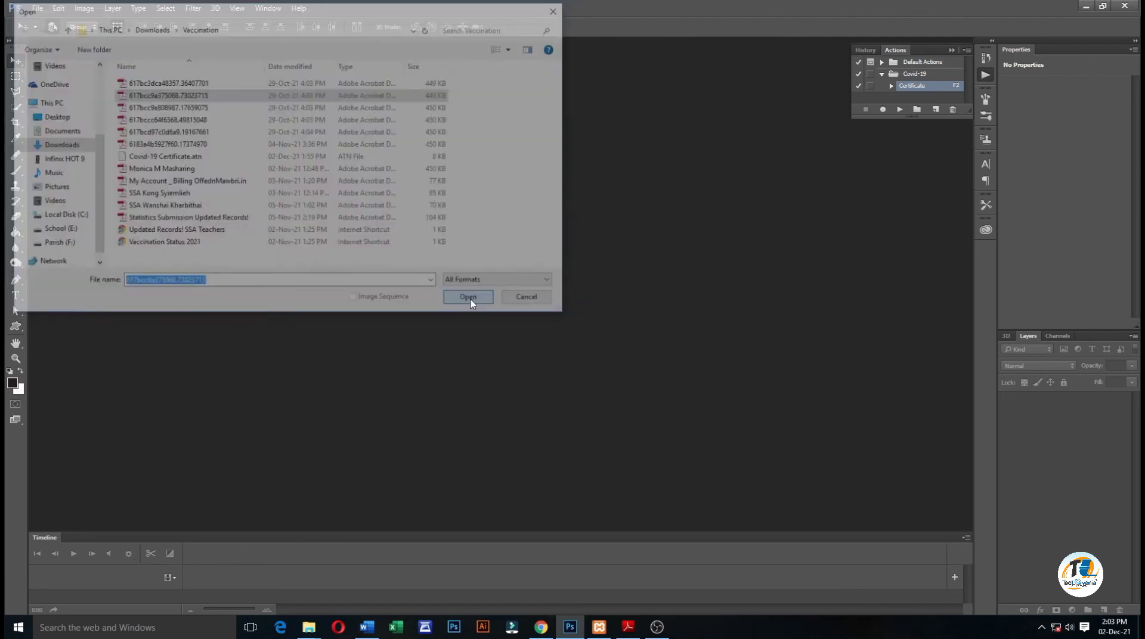
click(725, 349)
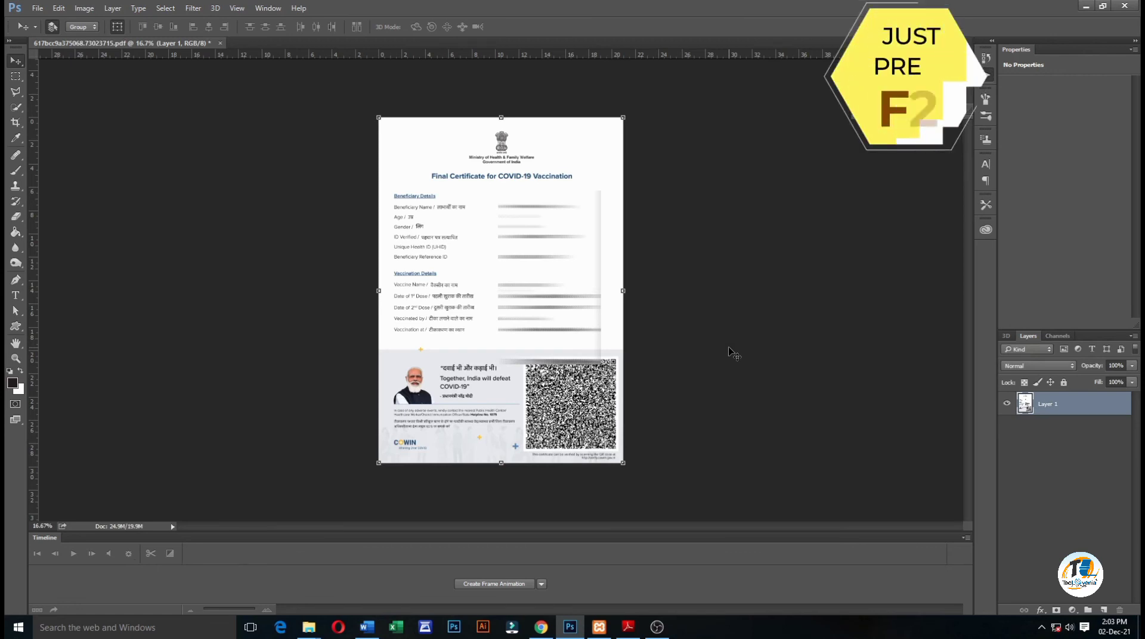
key(F2)
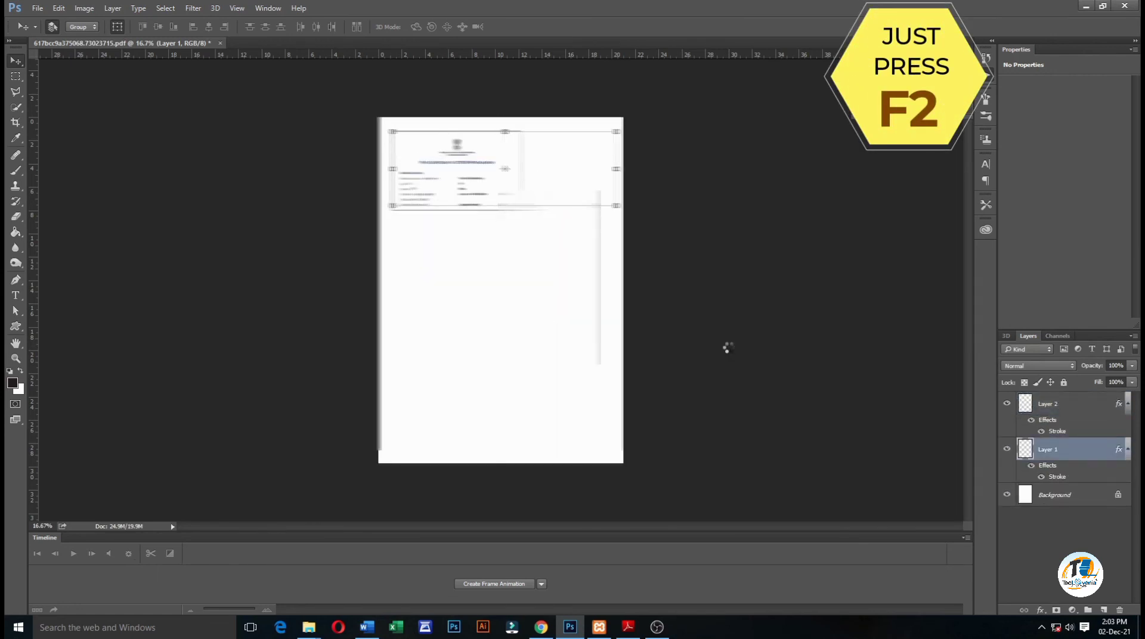